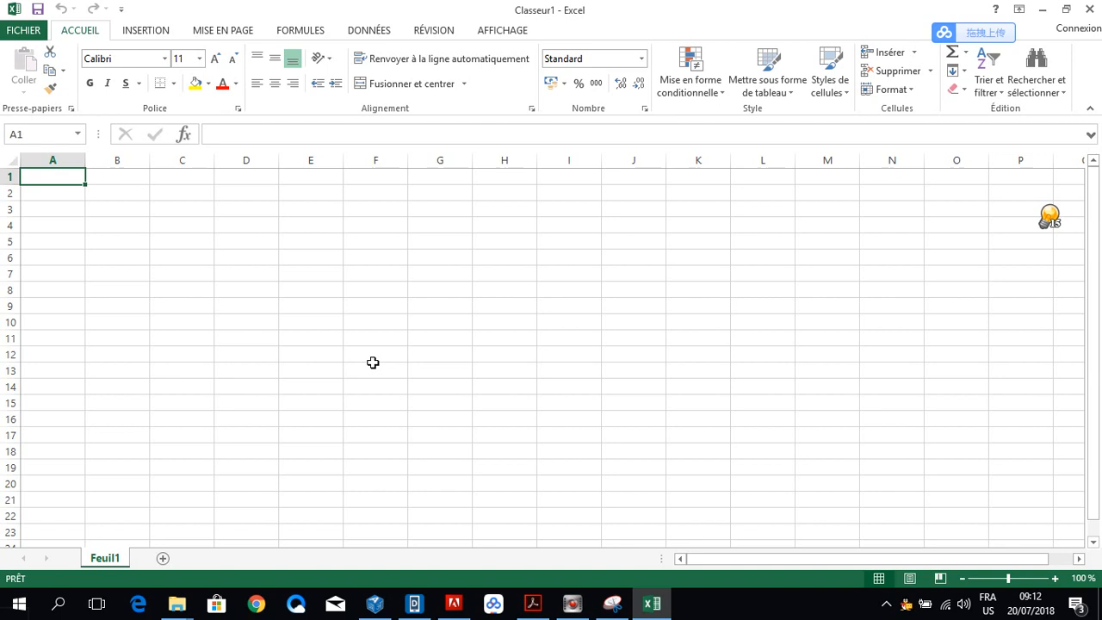
Step: Enter the heading "liste des mots" in cell A1
text(lis)
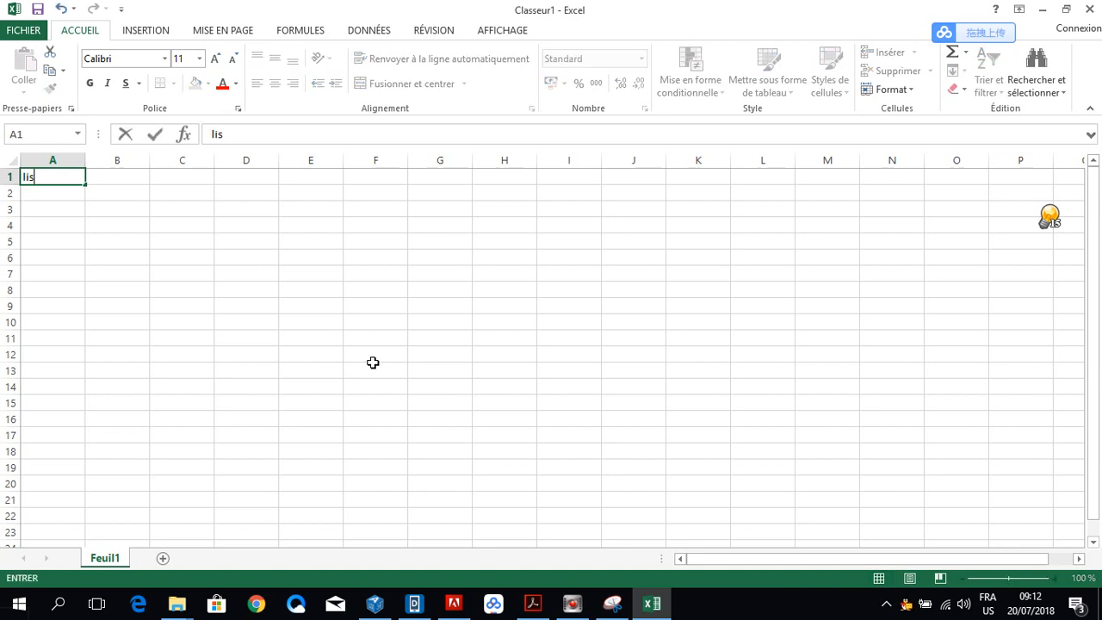
text(te des mots)
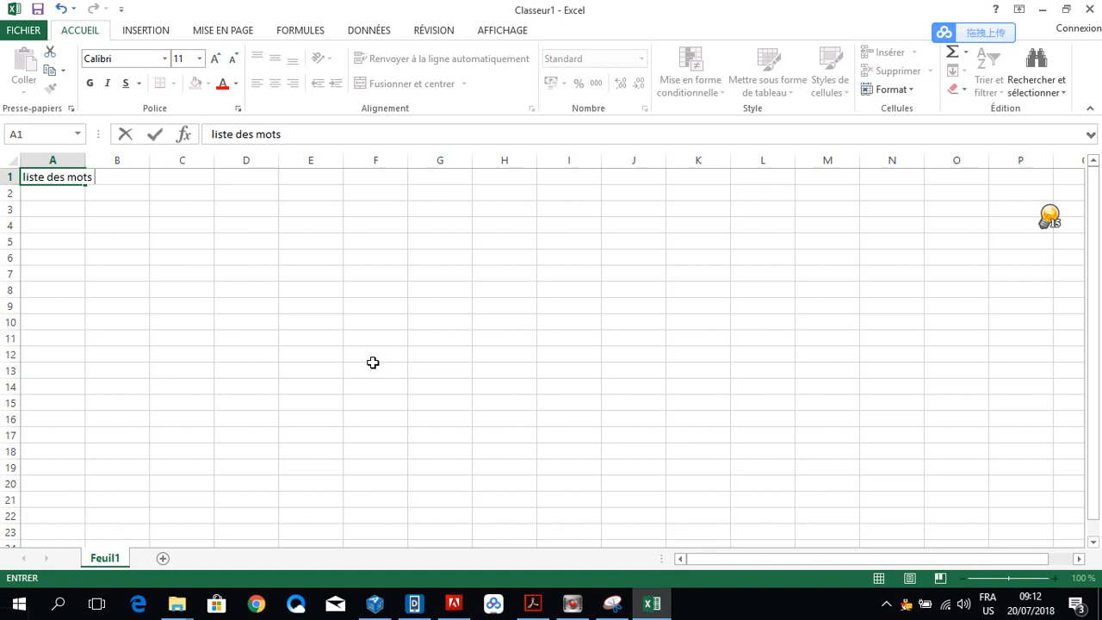
click(38, 205)
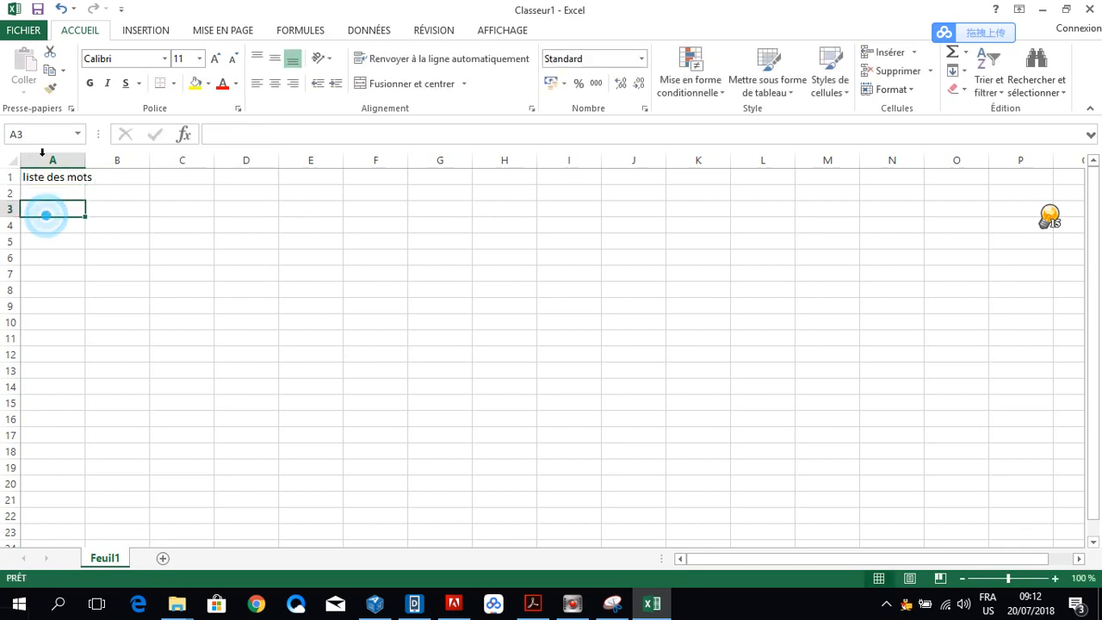
Step: Select the range A2:A10001 below the heading
click(39, 136)
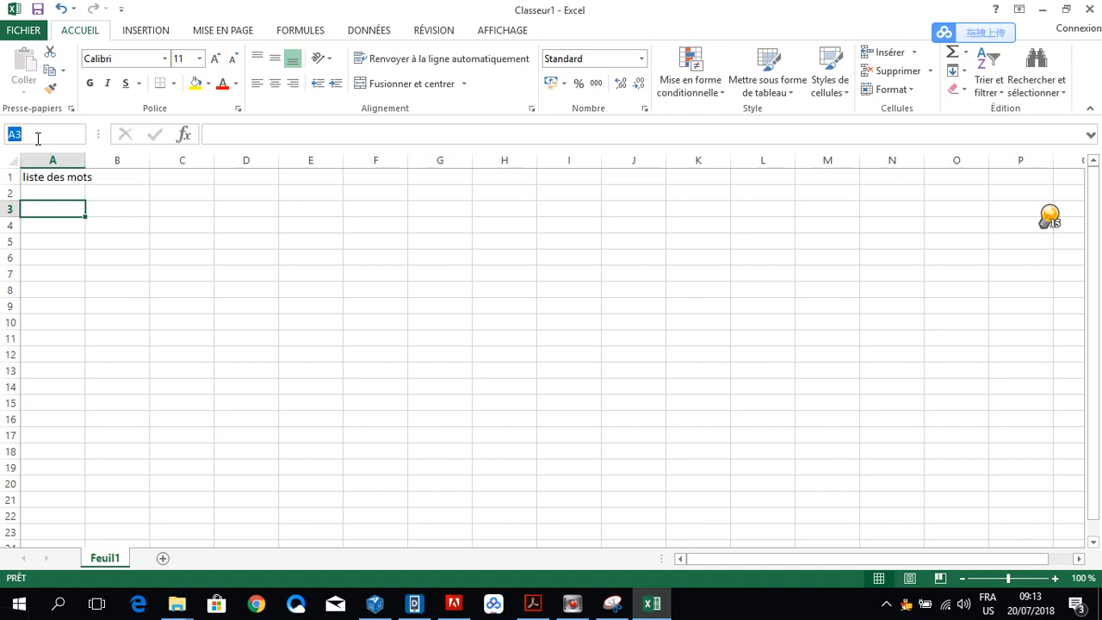
text(a1)
key(BackSpace)
text(2)
click(50, 190)
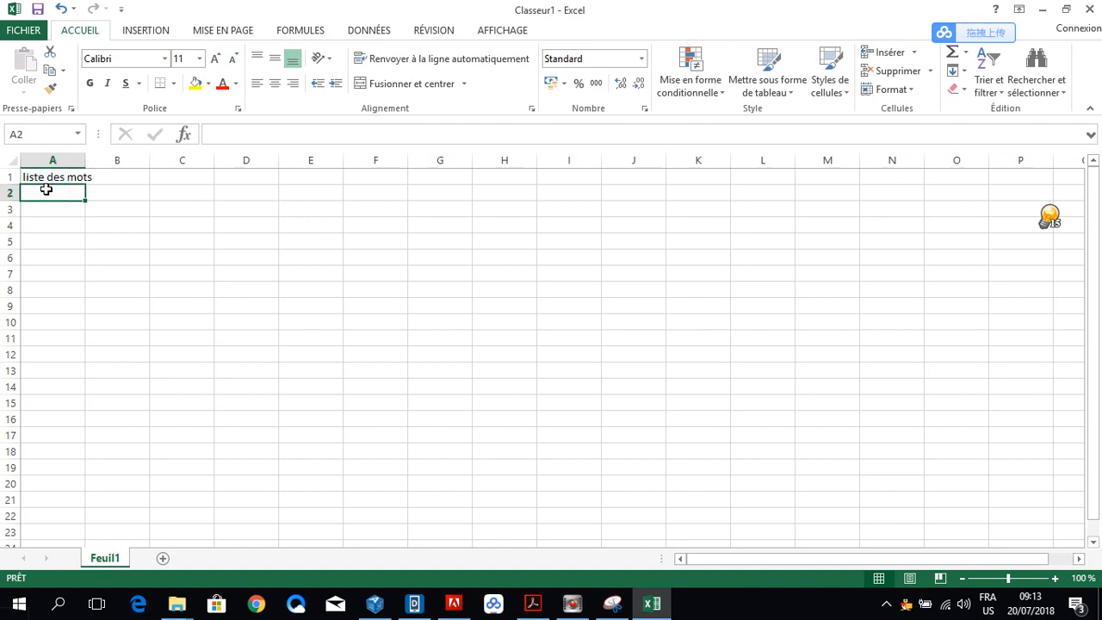
click(34, 140)
text(:a10001)
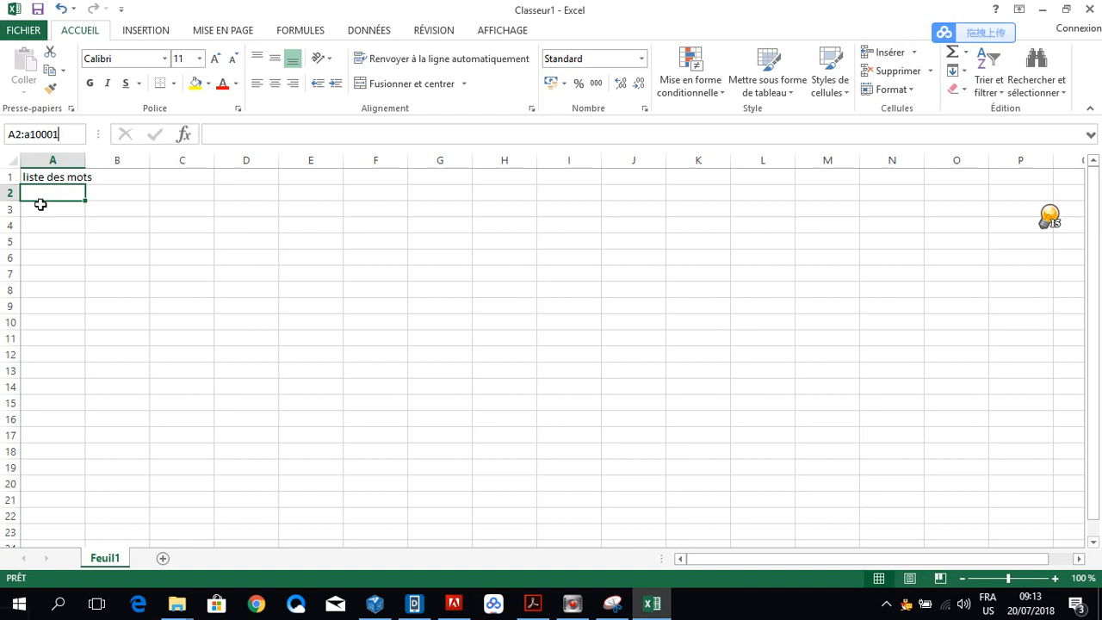
key(Return)
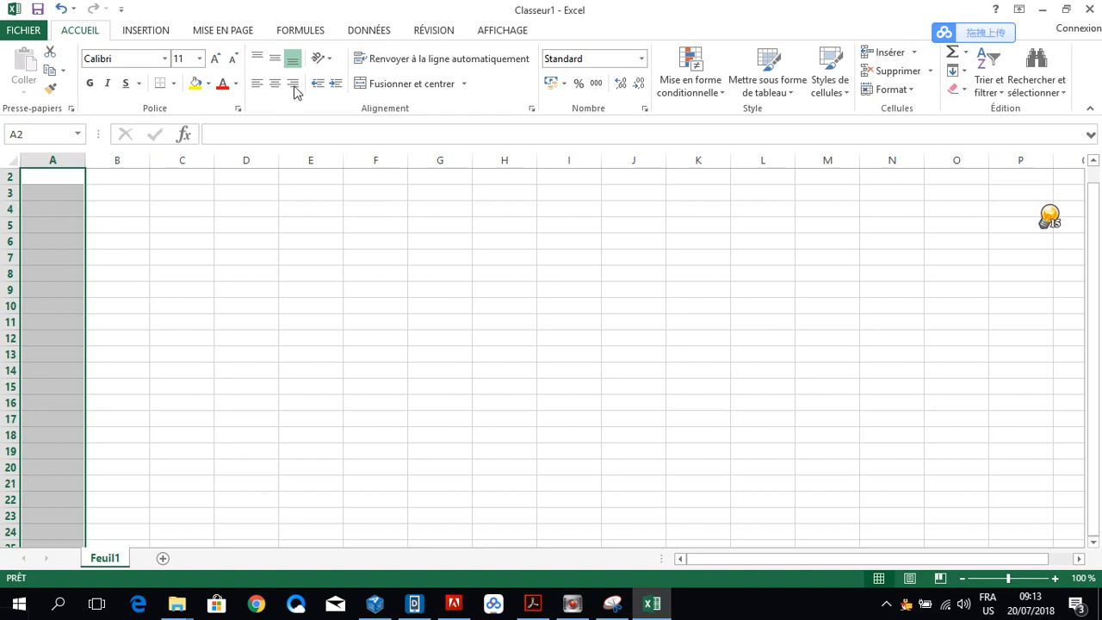
Step: Set the selected range's data validation to allow Personnalisé criteria and begin its formula with an equals sign
click(363, 33)
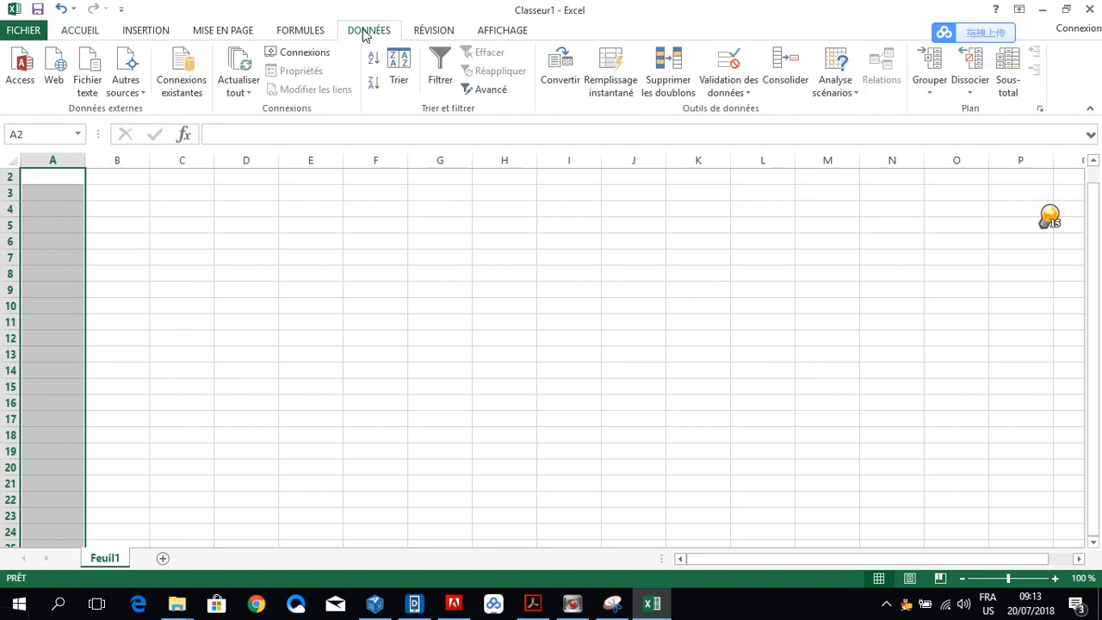
click(728, 61)
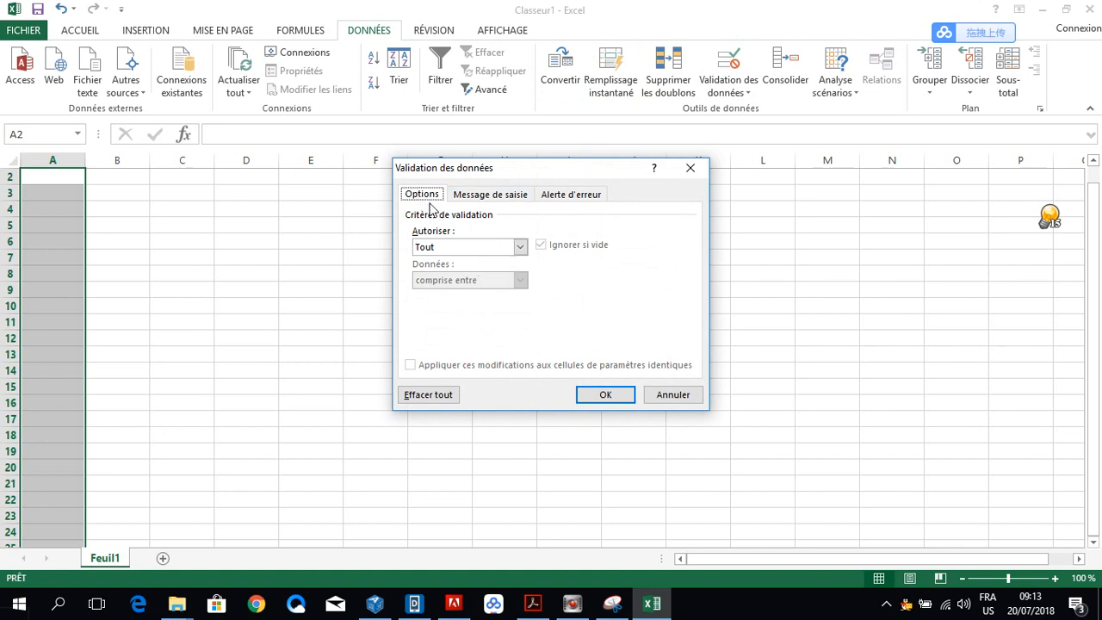
click(520, 246)
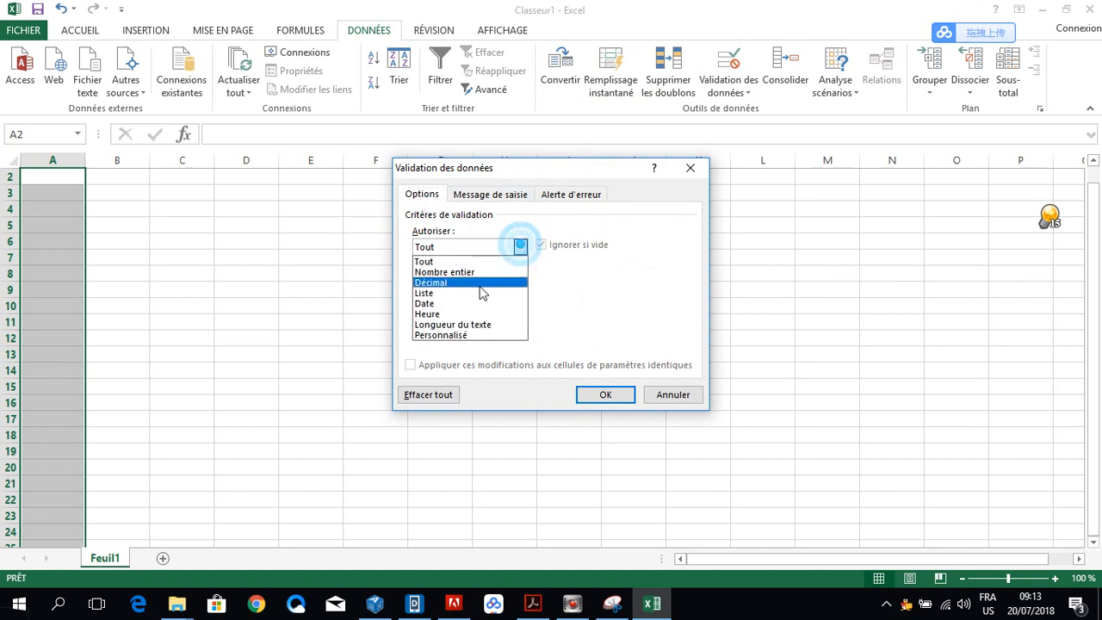
click(482, 338)
click(438, 312)
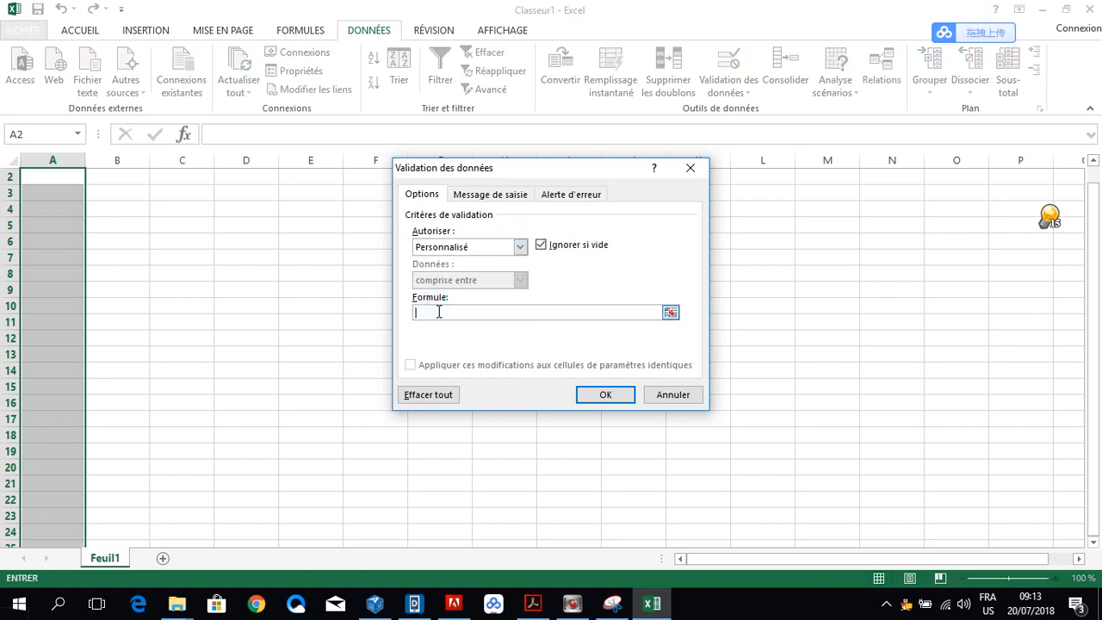
text(=)
text(count)
text(if)
text(()
key(BackSpace)
key(BackSpace)
key(BackSpace)
key(BackSpace)
key(BackSpace)
key(BackSpace)
key(BackSpace)
Step: Complete the validation formula as =nb.si($a$2:$a$10001;a2)=1 so that each entry must be unique
text(nb.si)
text(A)
key(BackSpace)
text(a$)
text(1)
key(BackSpace)
text(2:$a$2)
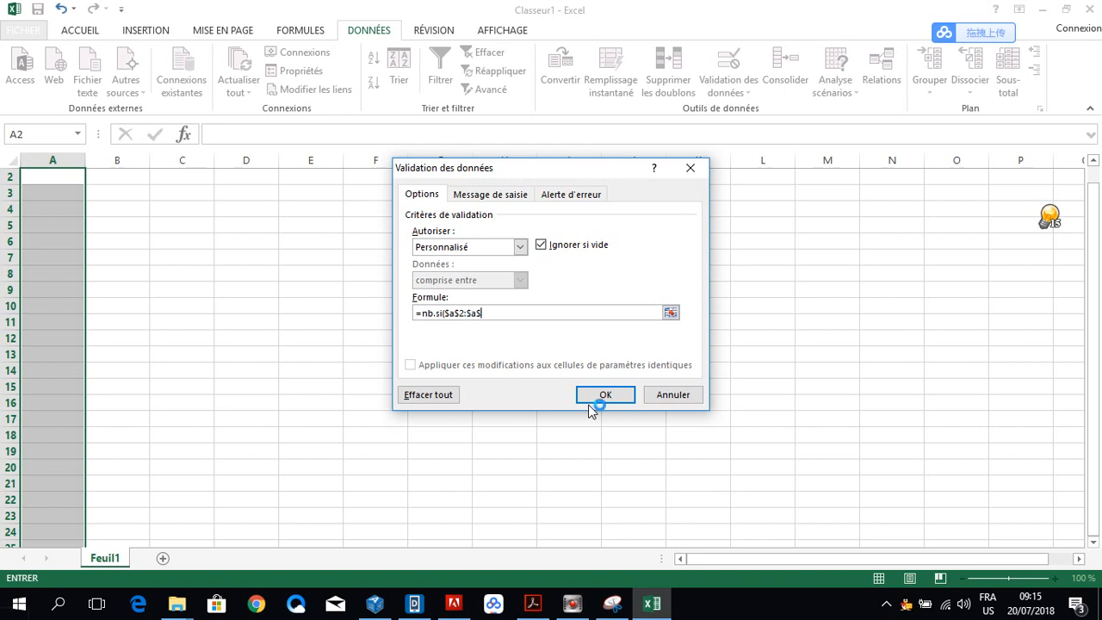
key(BackSpace)
text(10001)
text(;)
text(a2)
text()=1)
Step: Title the validation's error alert "attention doublon"
click(572, 194)
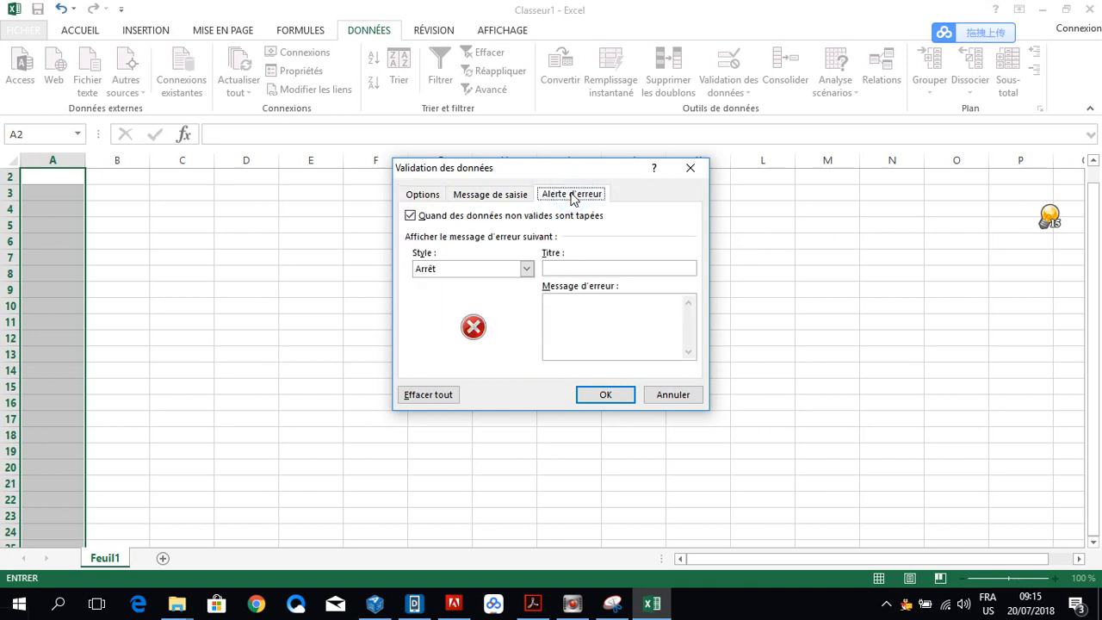
click(576, 267)
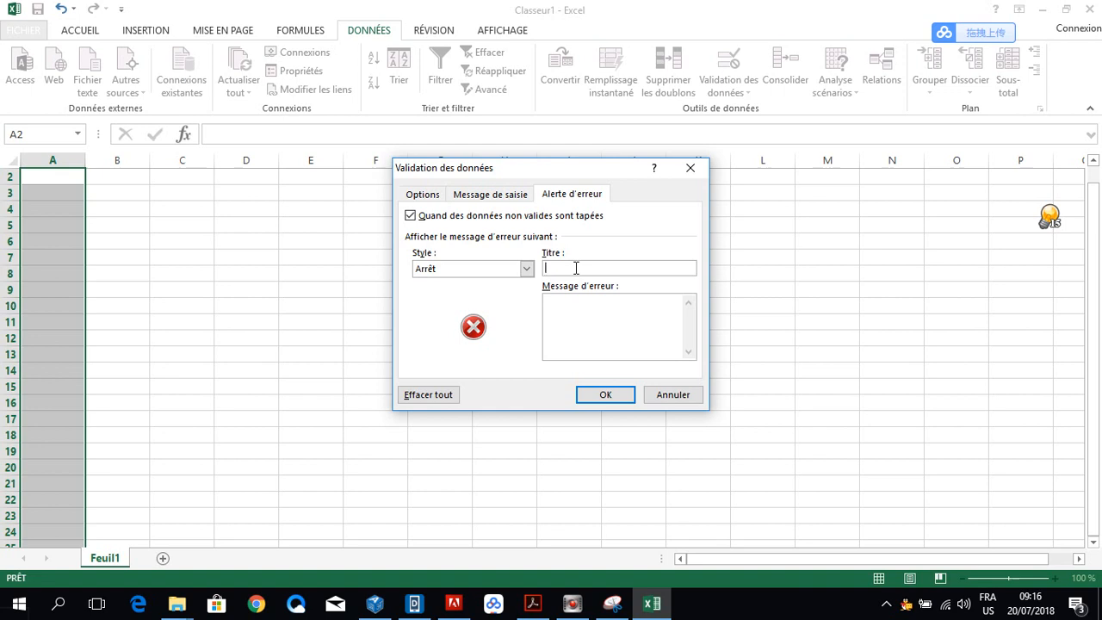
text(attentio)
text(n doubl)
text(on)
Step: Set the alert's error message to "ce terme existe déjà" and apply the validation rule
text(ce ter)
text(me e)
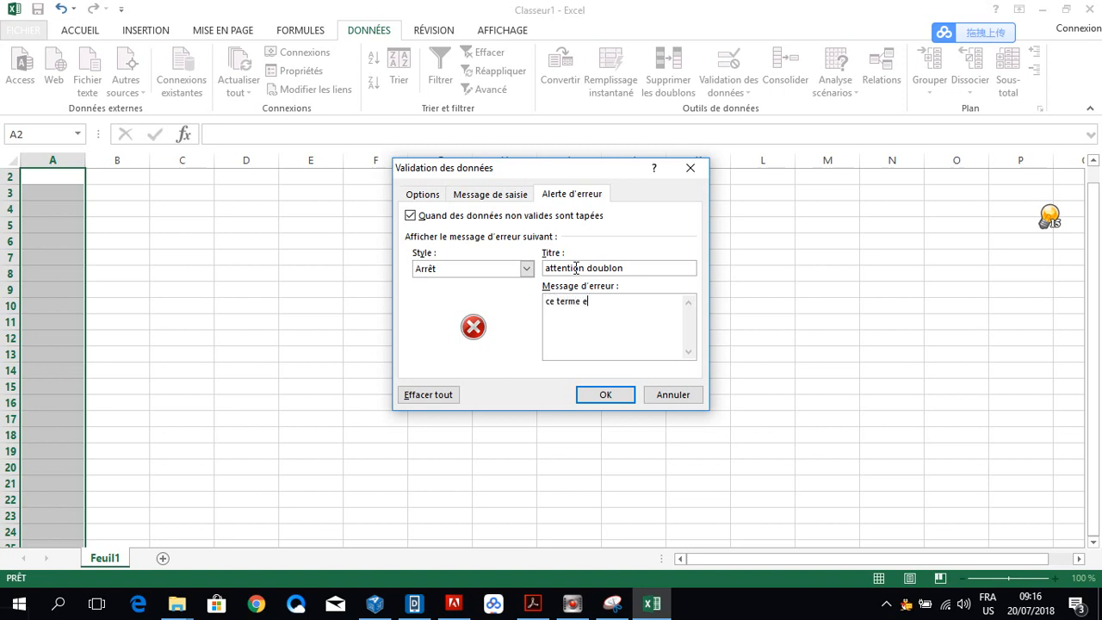
text(xiste deja)
key(BackSpace)
key(BackSpace)
key(BackSpace)
key(BackSpace)
key(super+space)
key(super+space)
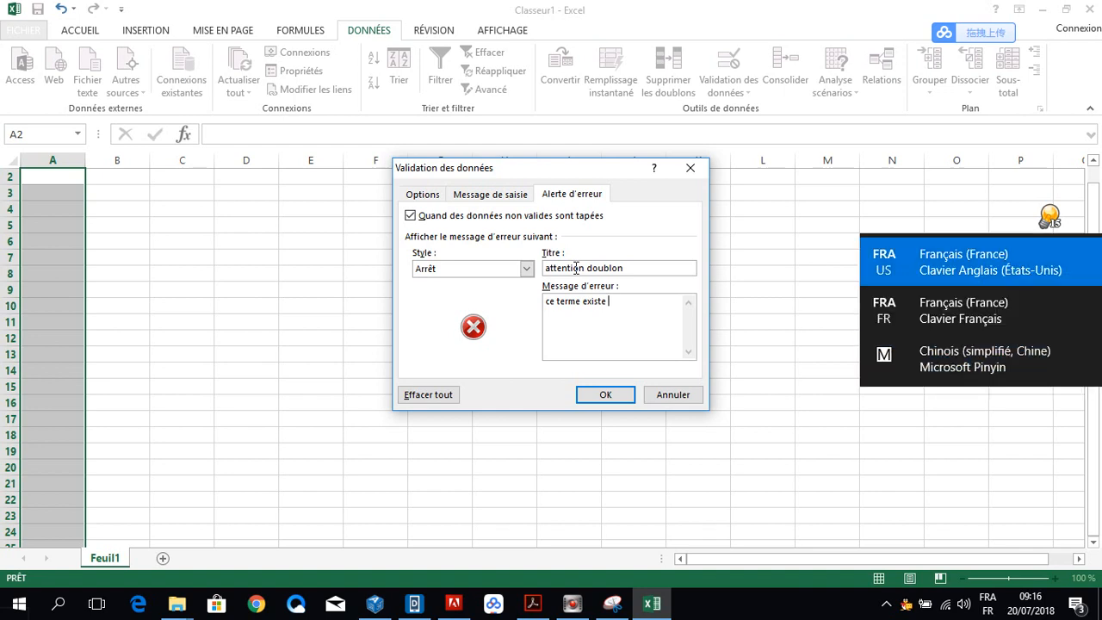
text(déjà)
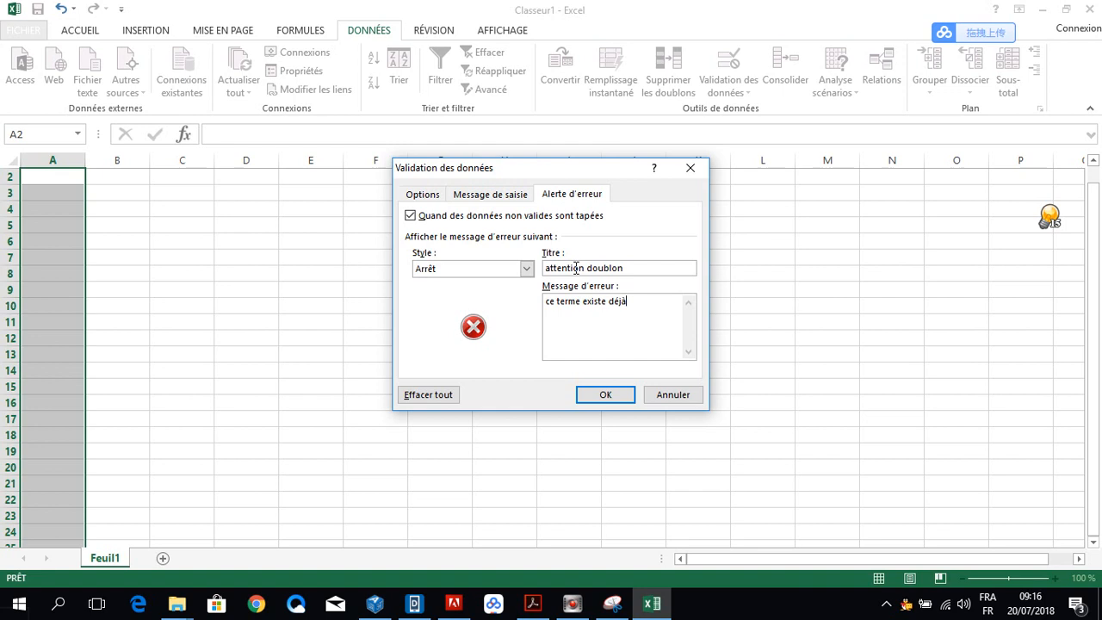
click(604, 395)
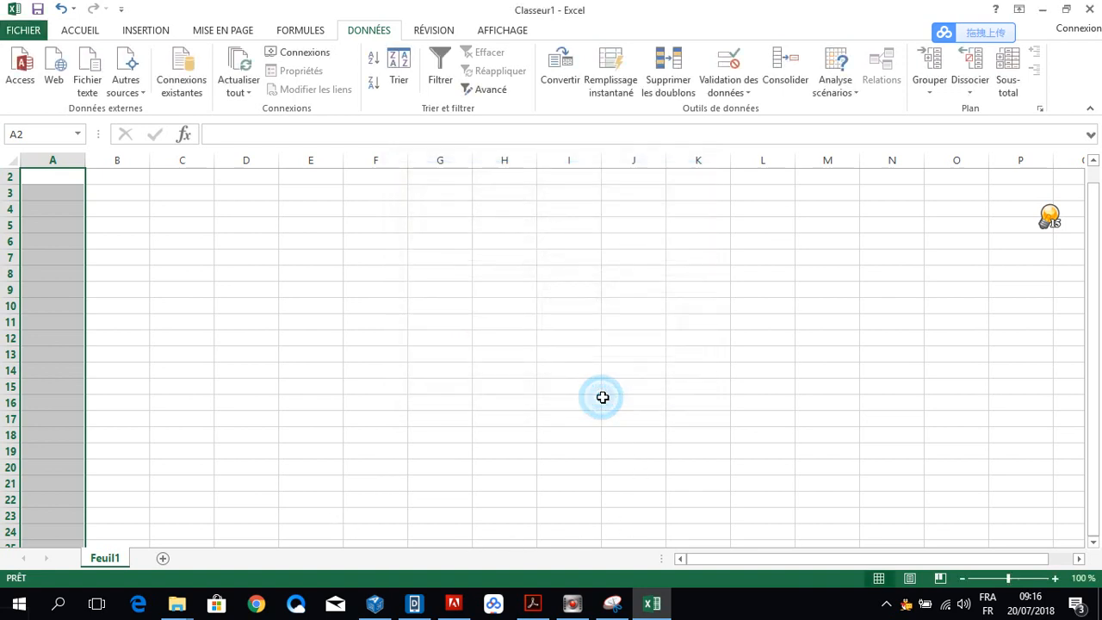
Step: Enter the word "papa" in cell A2
scroll(112, 275, up, 1)
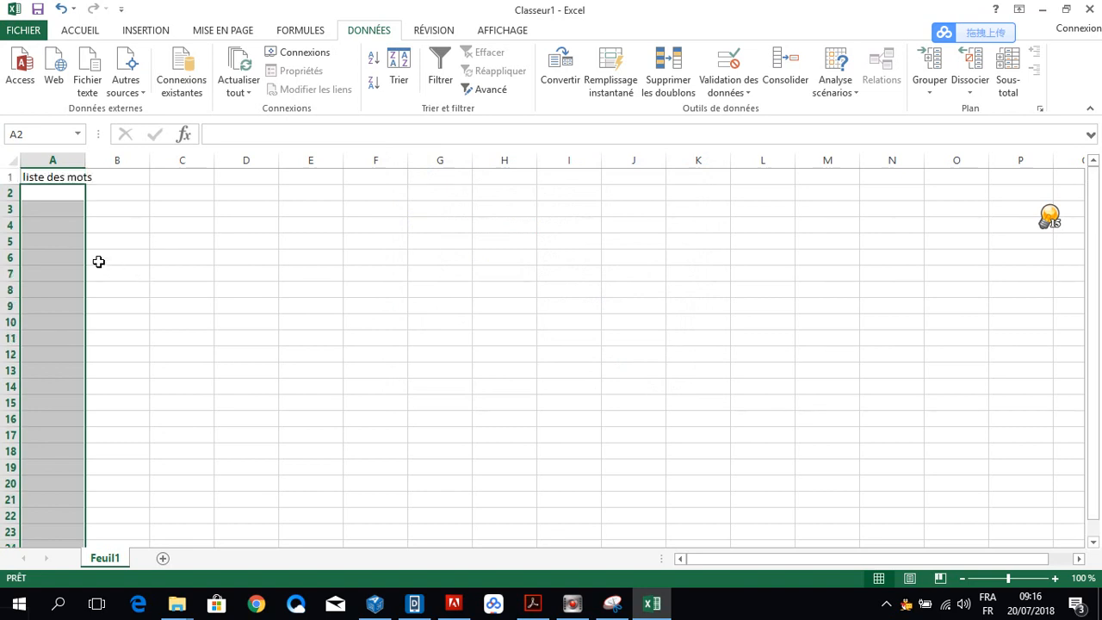
click(44, 193)
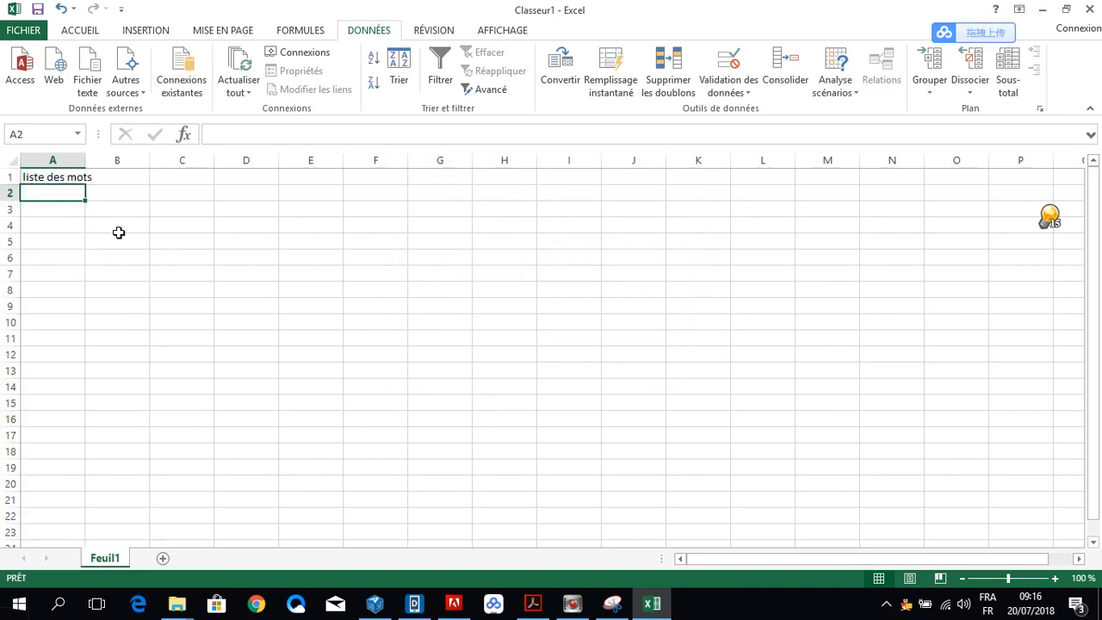
text(pqp)
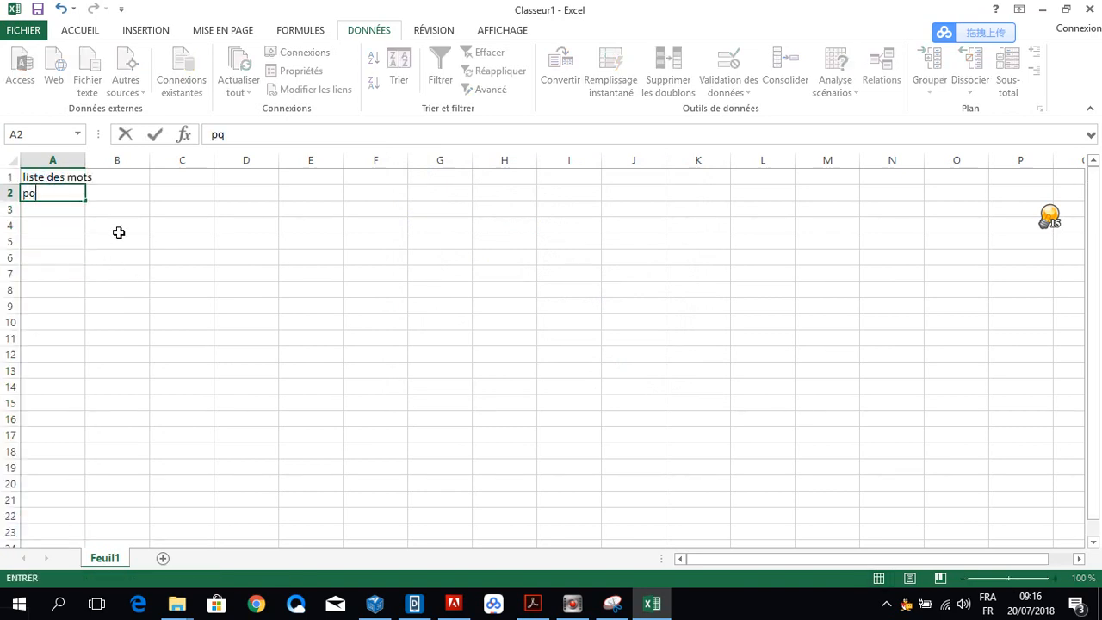
key(BackSpace)
key(BackSpace)
key(BackSpace)
text(papa)
key(Return)
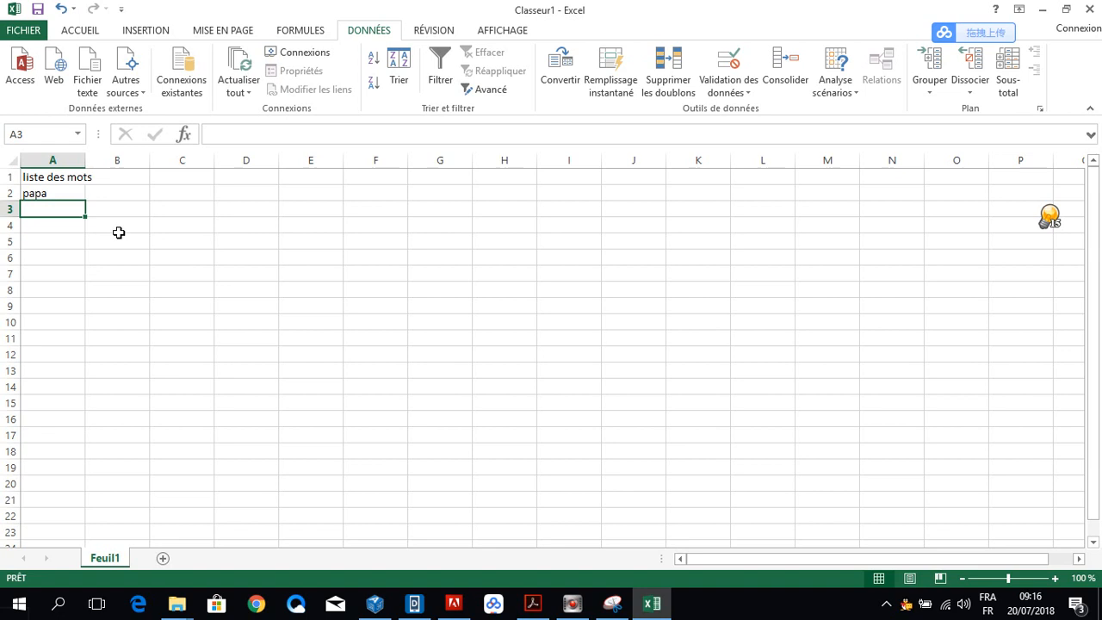
Step: Try to enter the duplicate word "papa" in cell A3, and cancel the entry
text(papa)
key(Return)
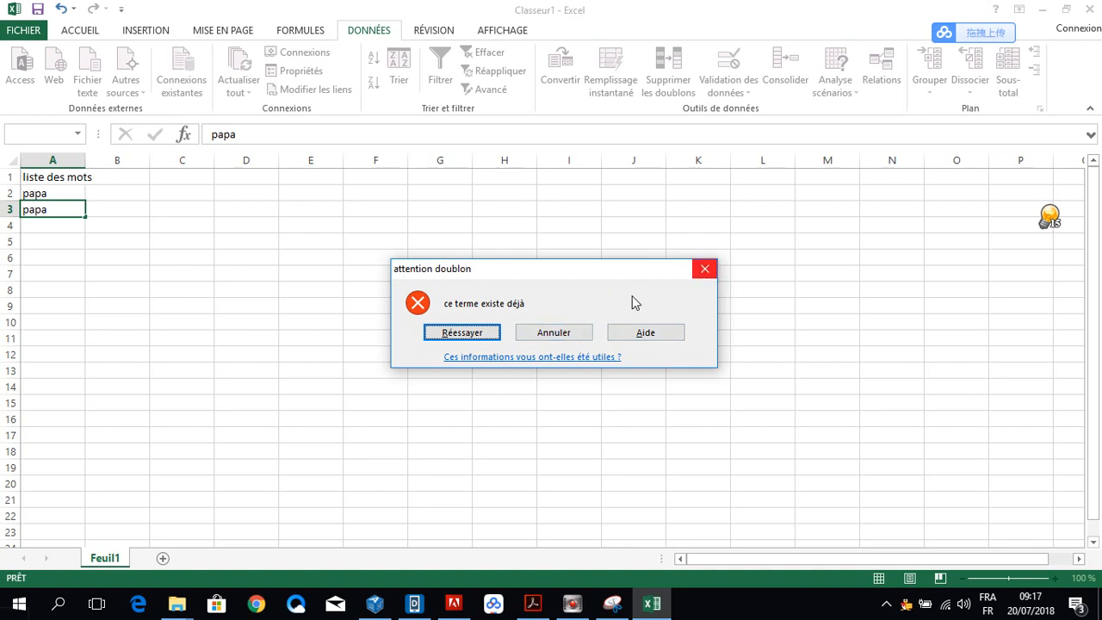
click(549, 330)
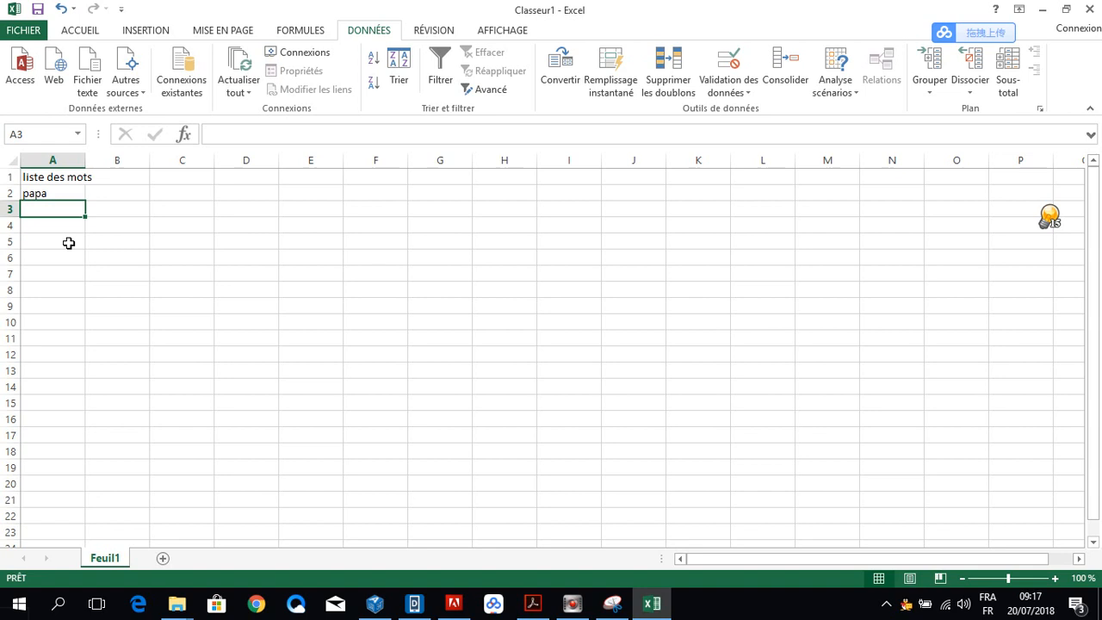
Step: Try to enter the duplicate word "papa" farther down the list in cell A42, and dismiss the alert
scroll(74, 359, down, 13)
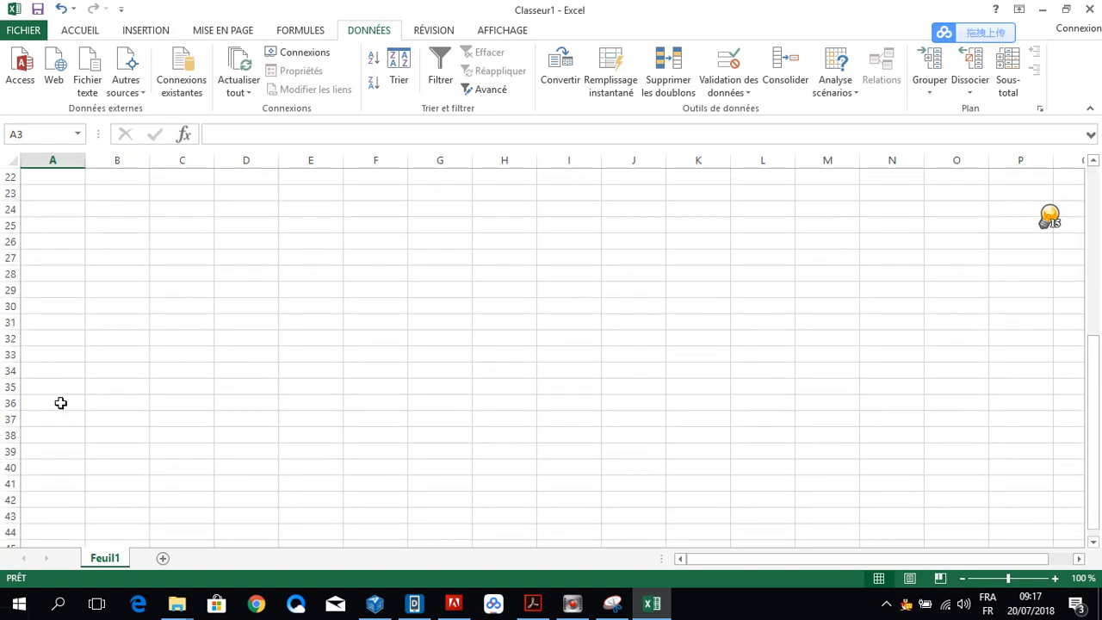
scroll(47, 353, down, 8)
scroll(40, 317, up, 7)
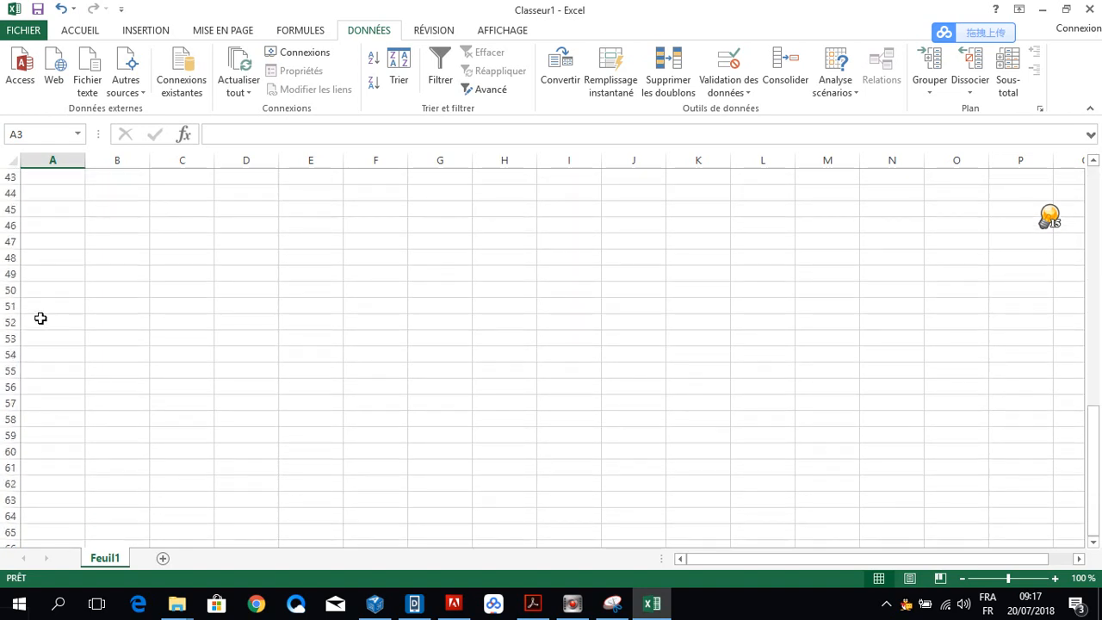
scroll(40, 317, down, 7)
scroll(45, 322, up, 9)
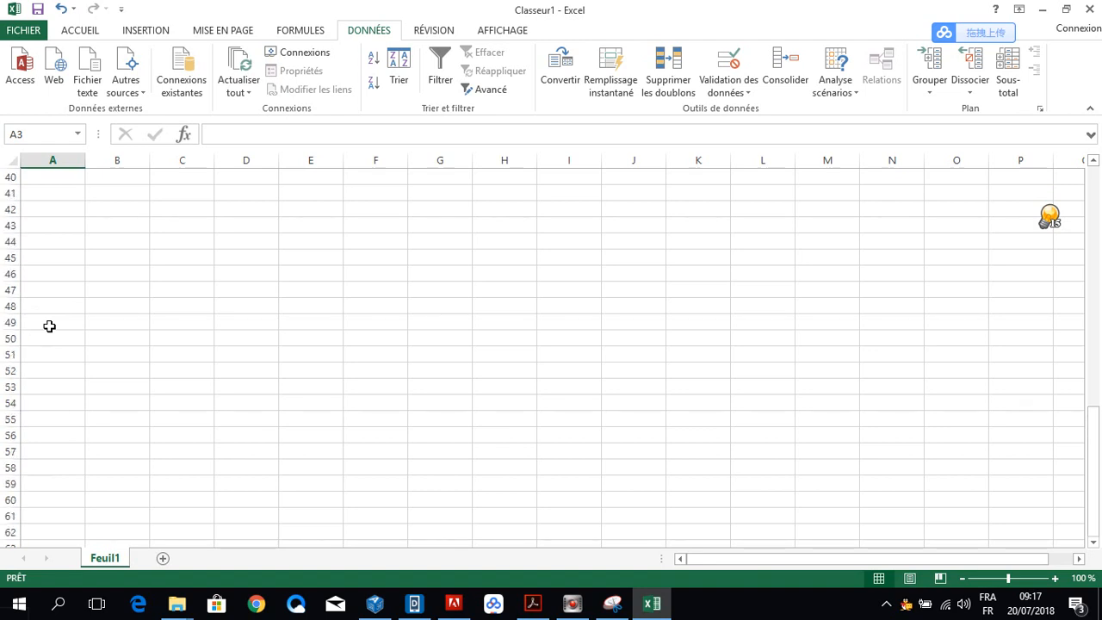
click(51, 209)
click(59, 258)
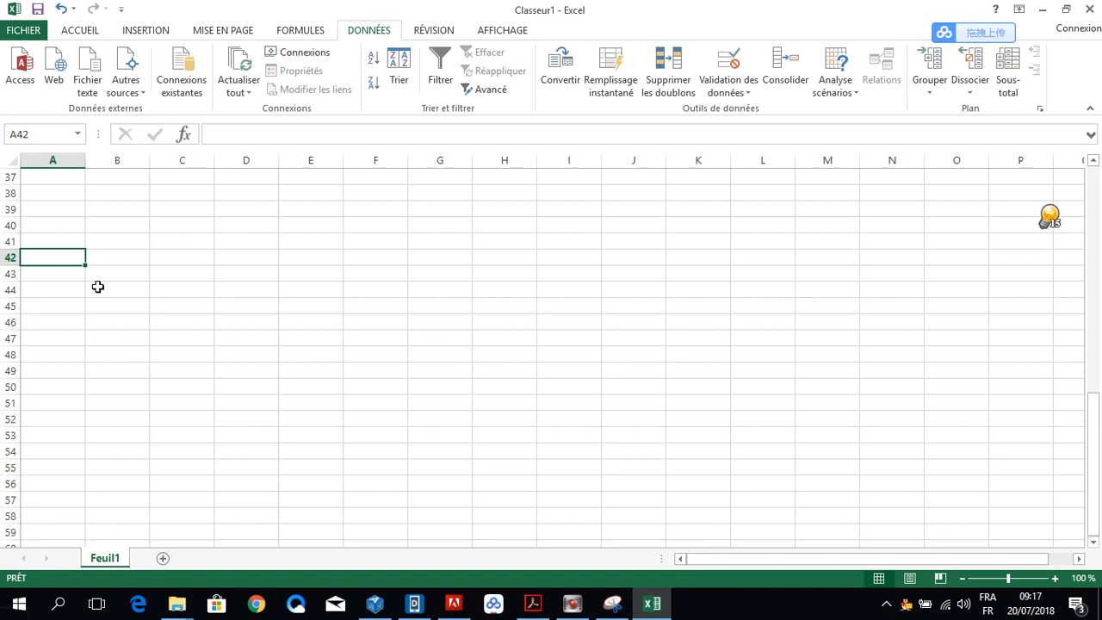
text(papa)
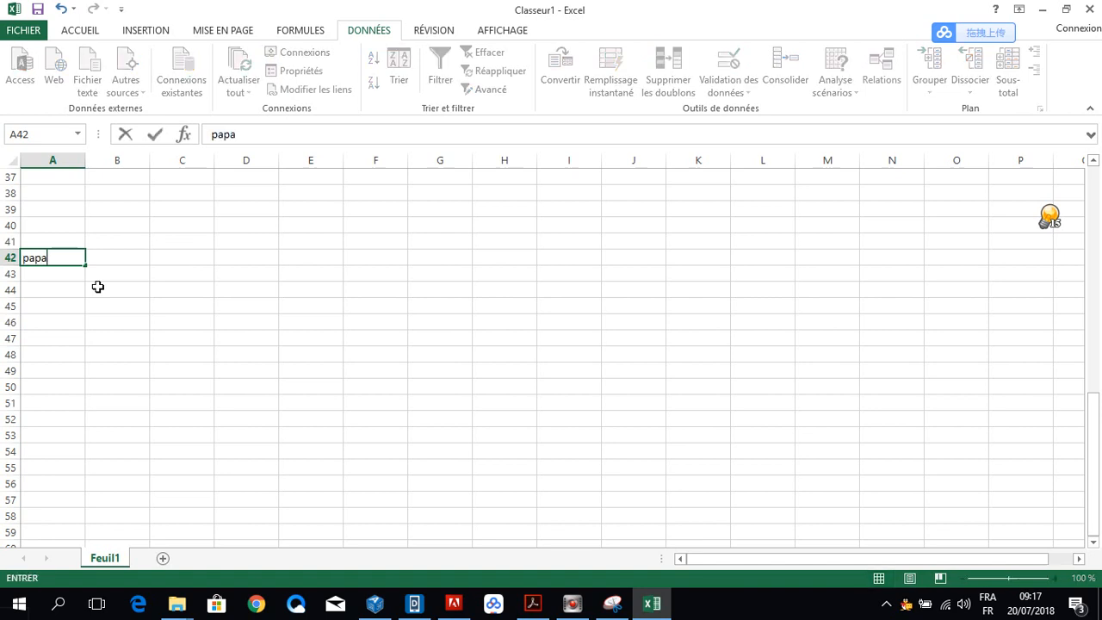
key(Return)
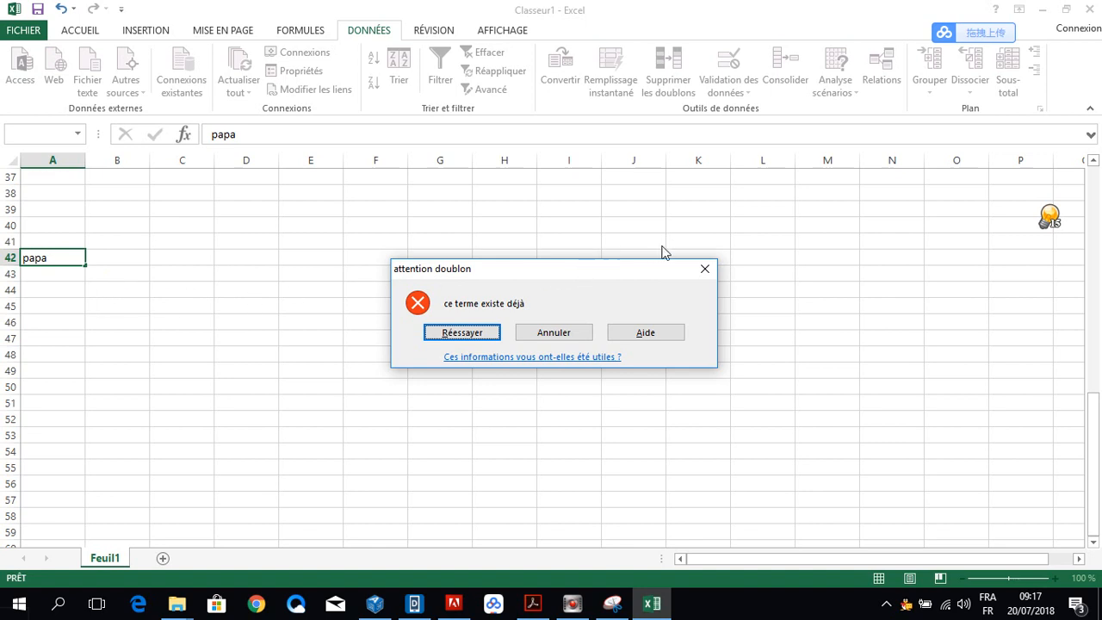
click(704, 271)
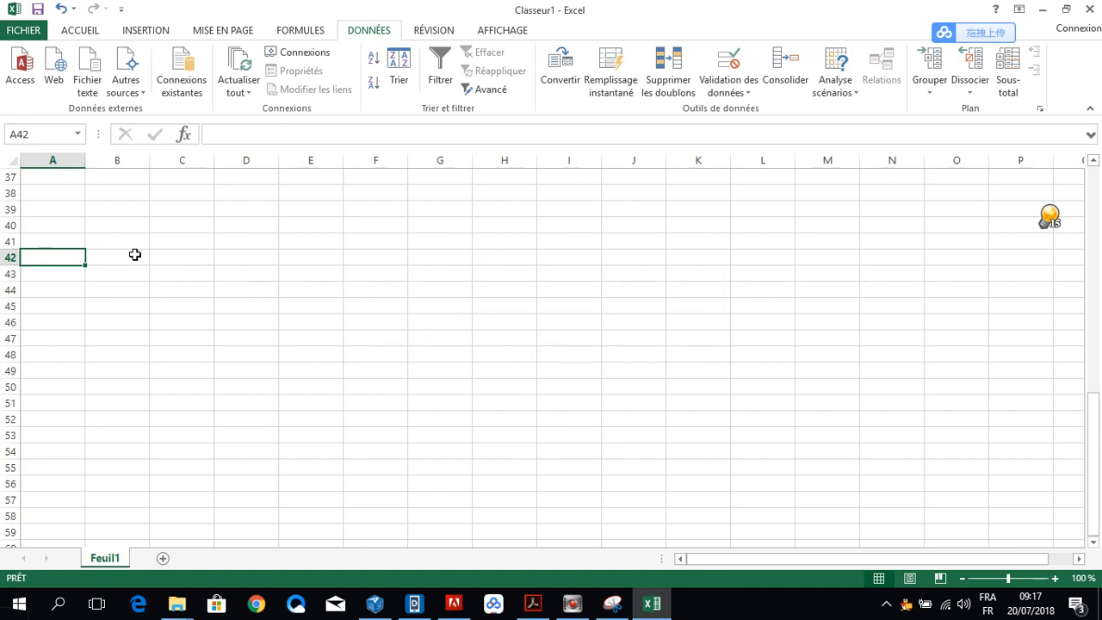
Step: Enter the new word "maman" in cell A42
text(le)
key(BackSpace)
key(BackSpace)
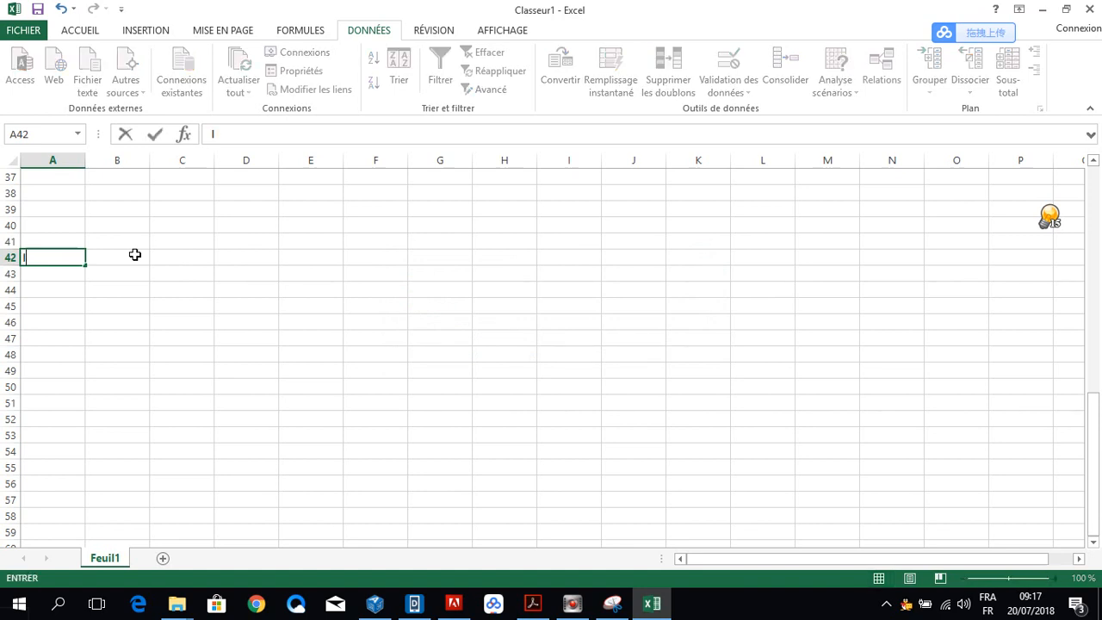
text(maman)
key(Return)
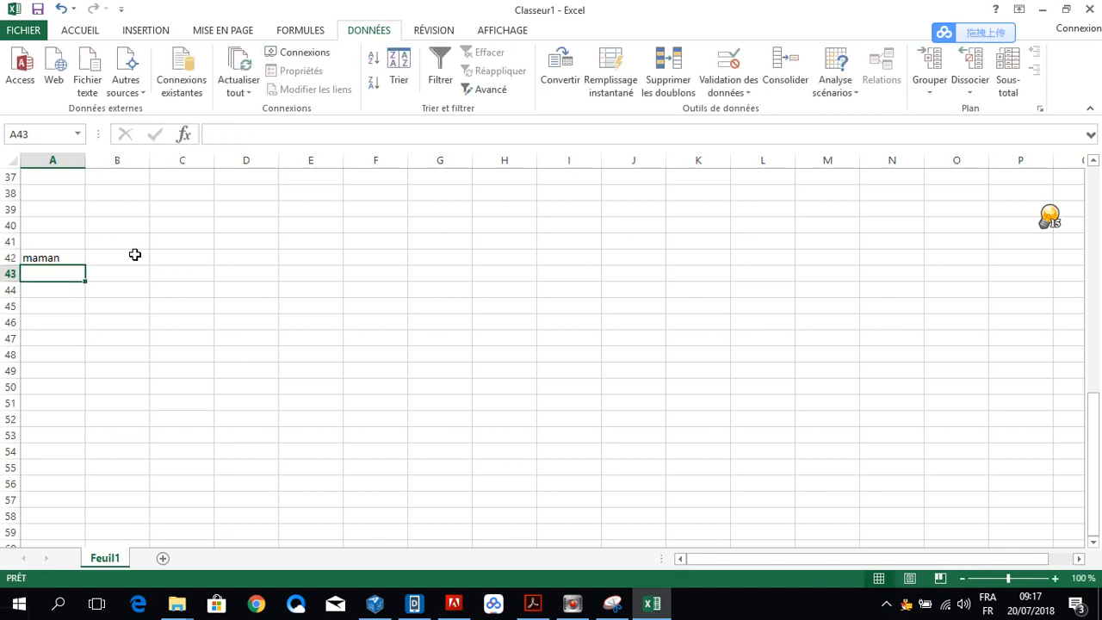
Step: Try to enter the duplicate word "maman" in cell A148, and dismiss the alert
scroll(88, 356, down, 20)
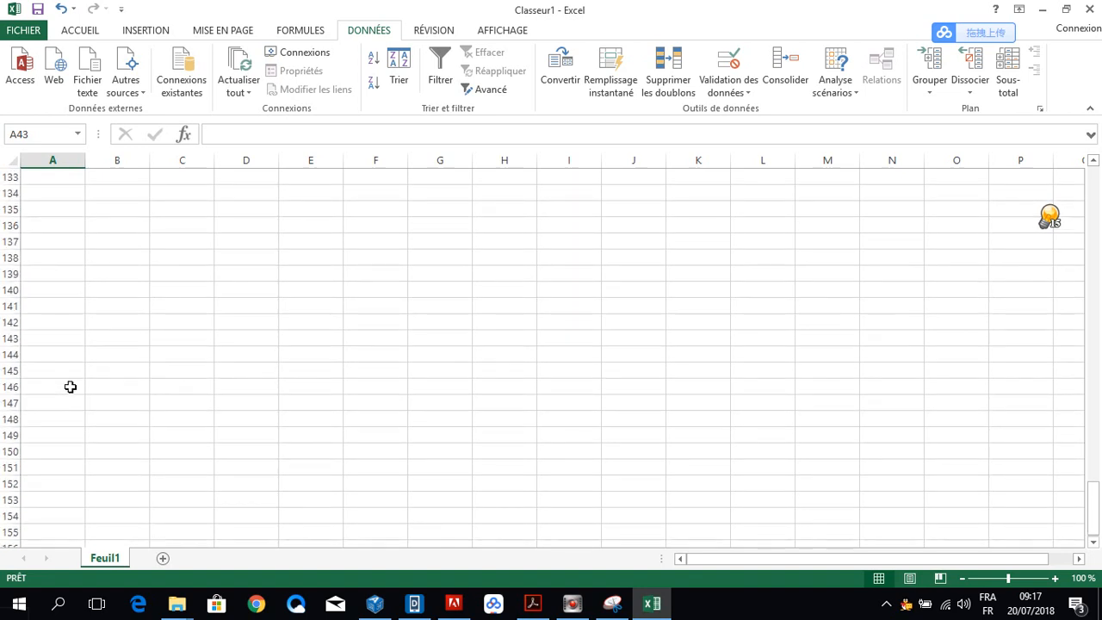
click(55, 417)
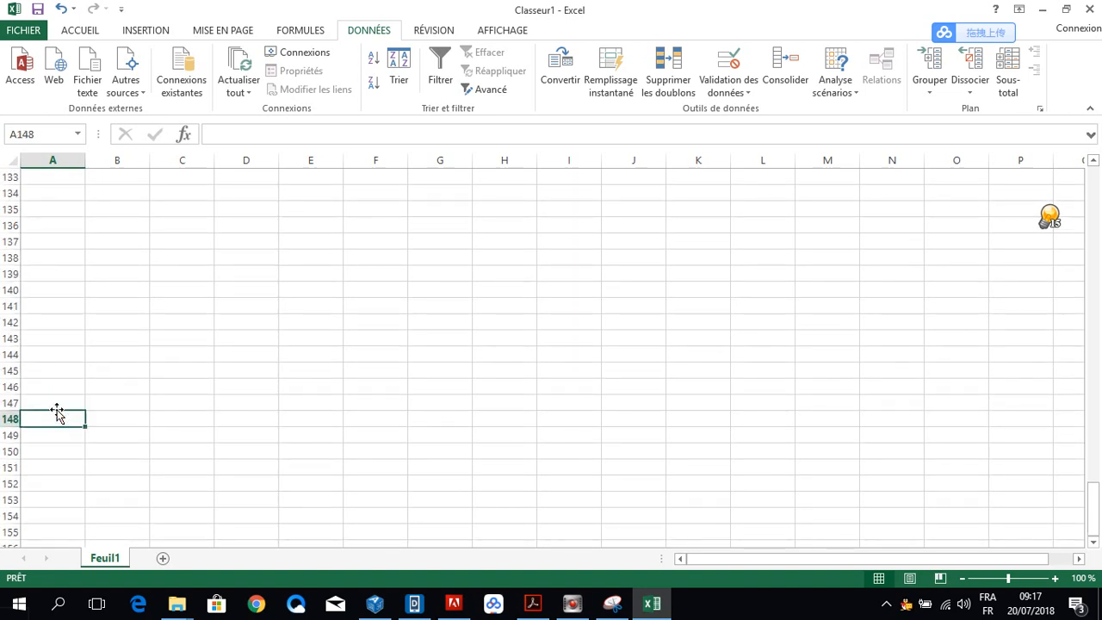
text(m)
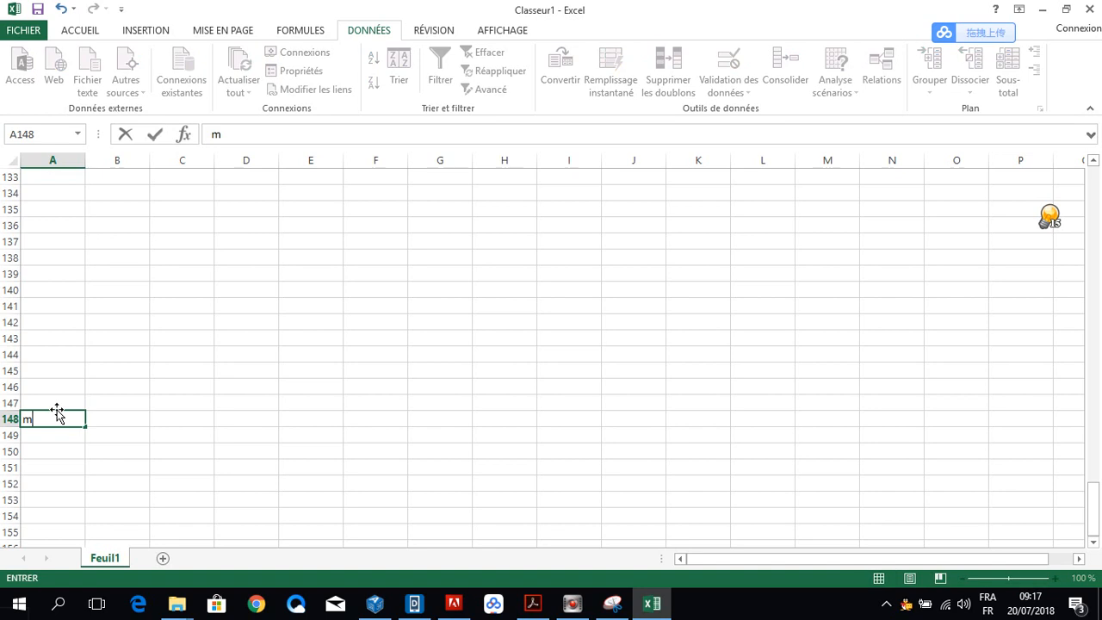
text(aman)
key(Return)
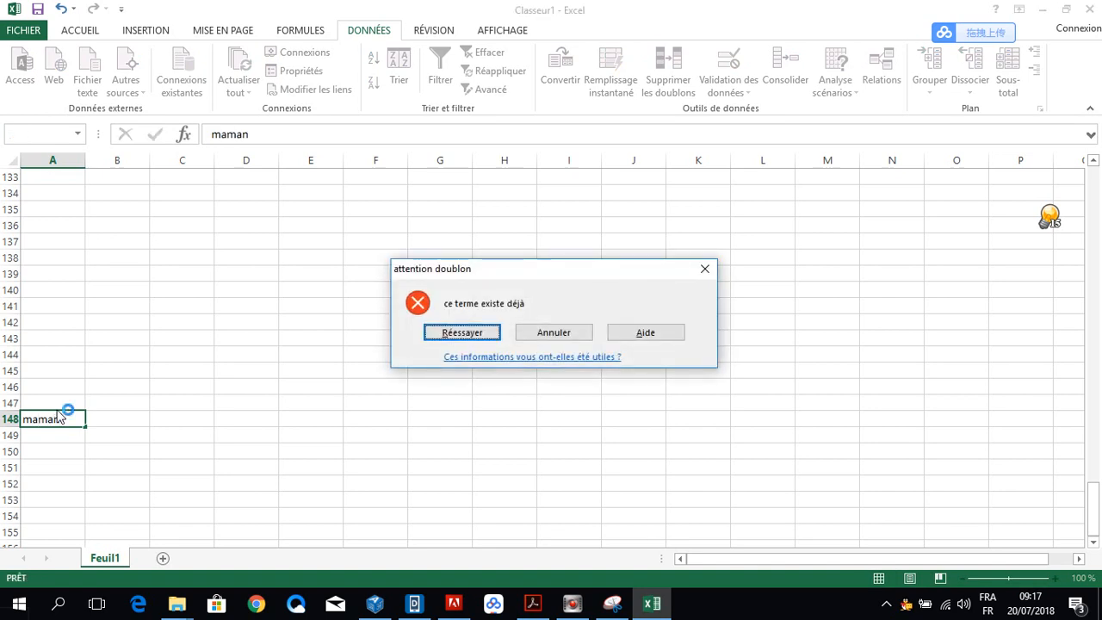
click(706, 268)
scroll(43, 324, down, 20)
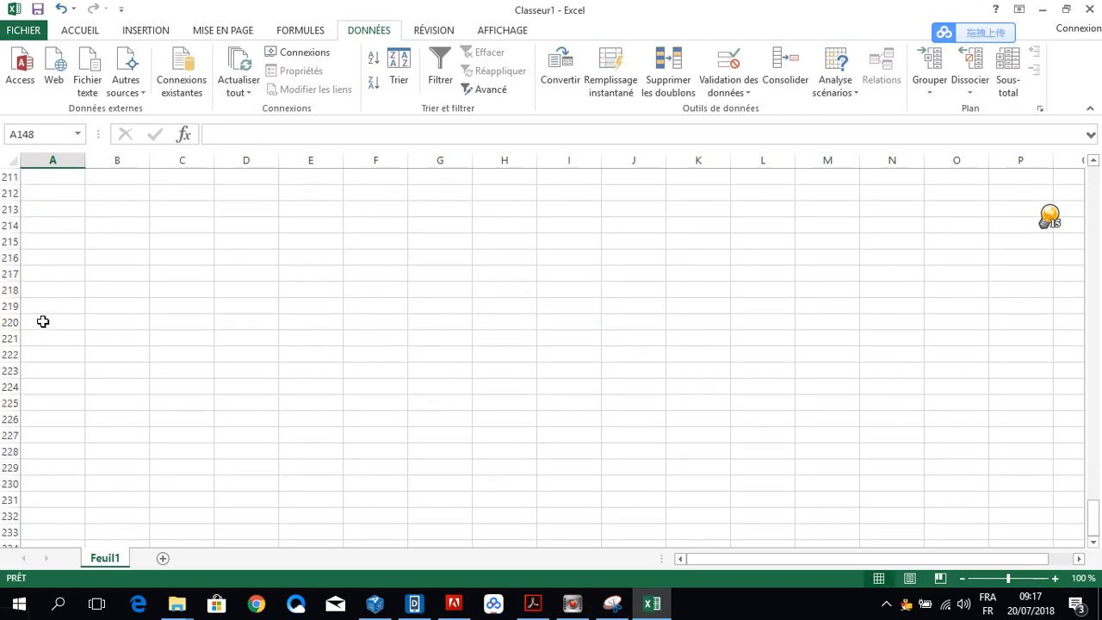
scroll(49, 349, down, 20)
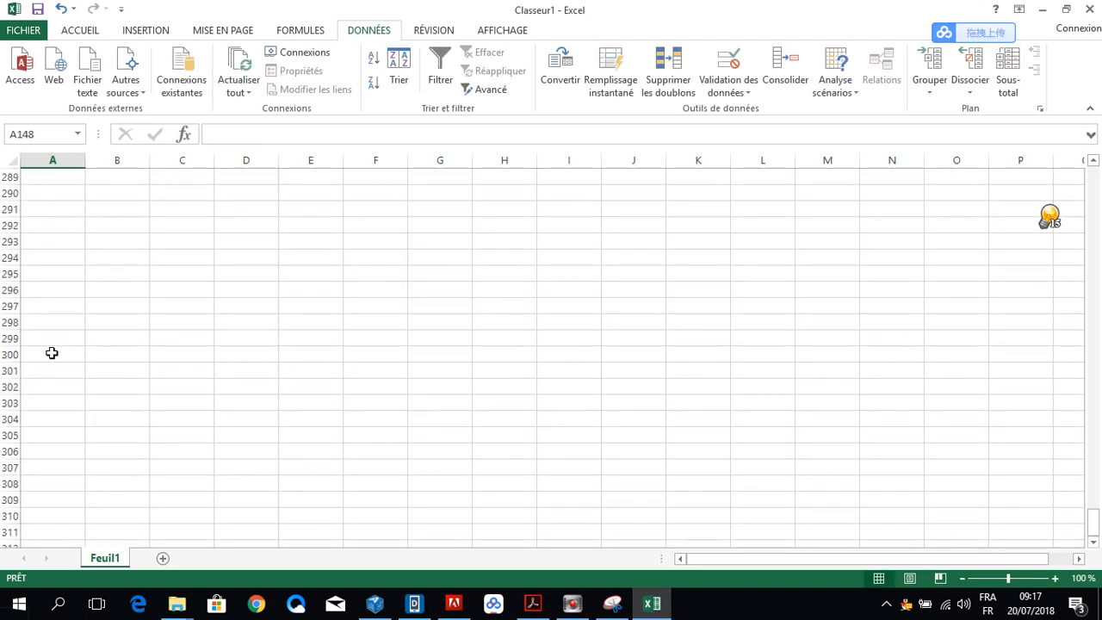
scroll(52, 321, up, 20)
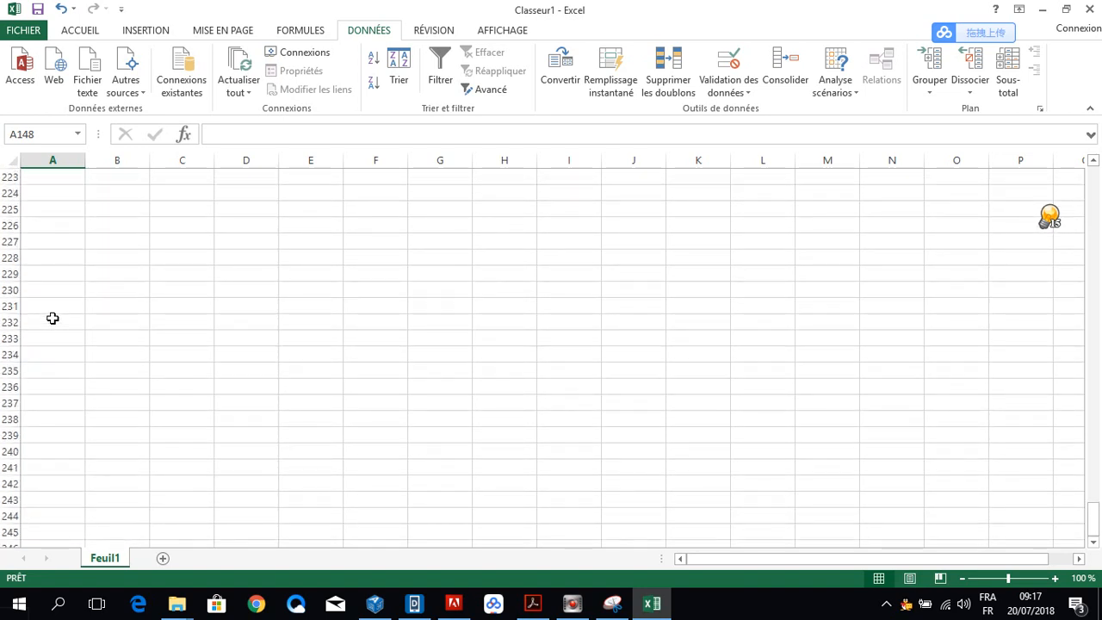
scroll(53, 318, up, 8)
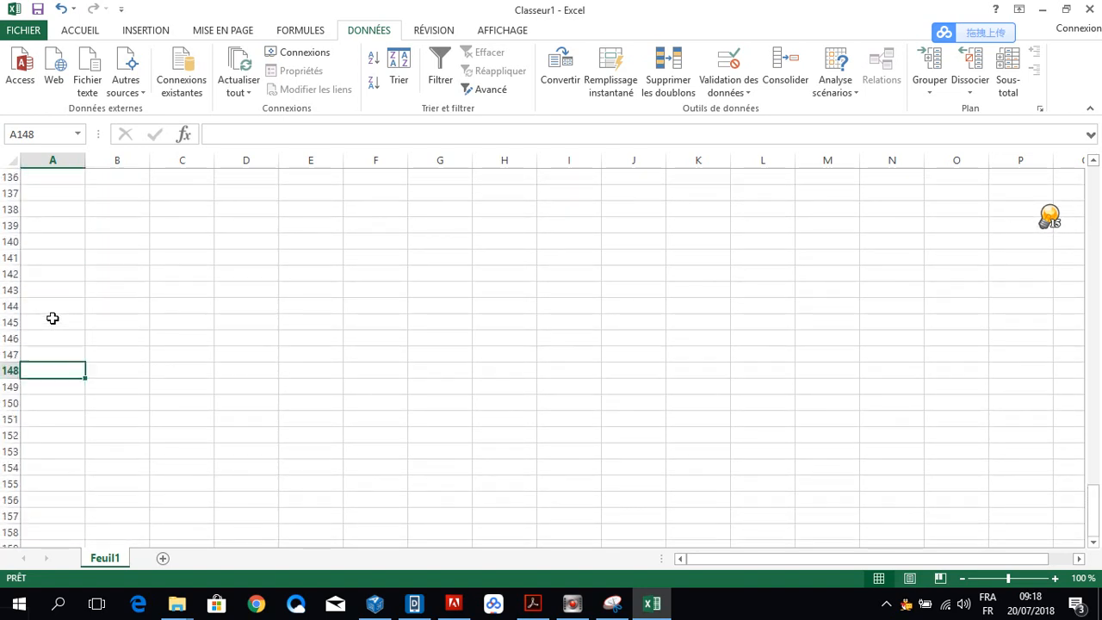
scroll(54, 301, down, 6)
scroll(54, 306, down, 11)
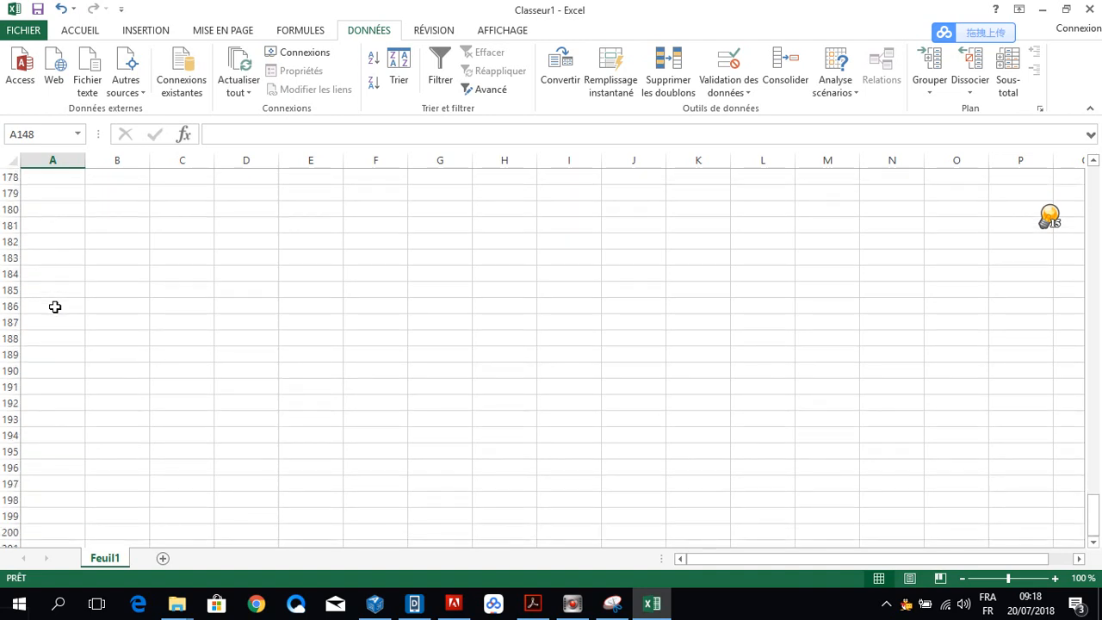
scroll(55, 306, down, 7)
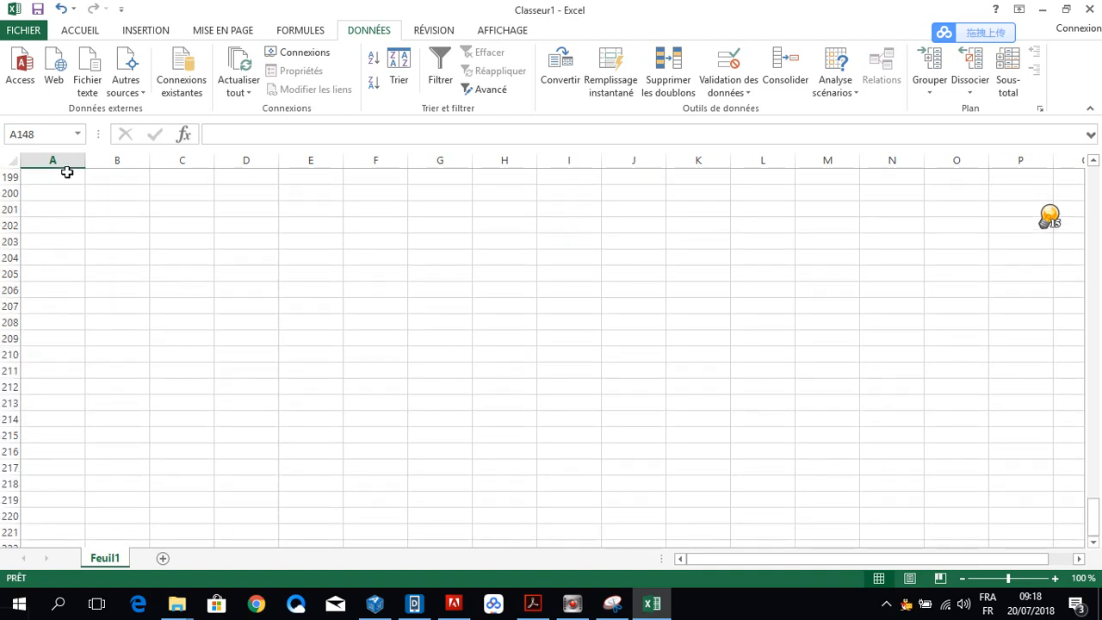
click(50, 134)
text(q)
key(BackSpace)
text(q)
key(BackSpace)
text(a_(_)
key(Return)
key(BackSpace)
key(BackSpace)
key(BackSpace)
key(BackSpace)
Step: Switch the keyboard input to French (France) with the US English layout
key(super+space)
key(super+space)
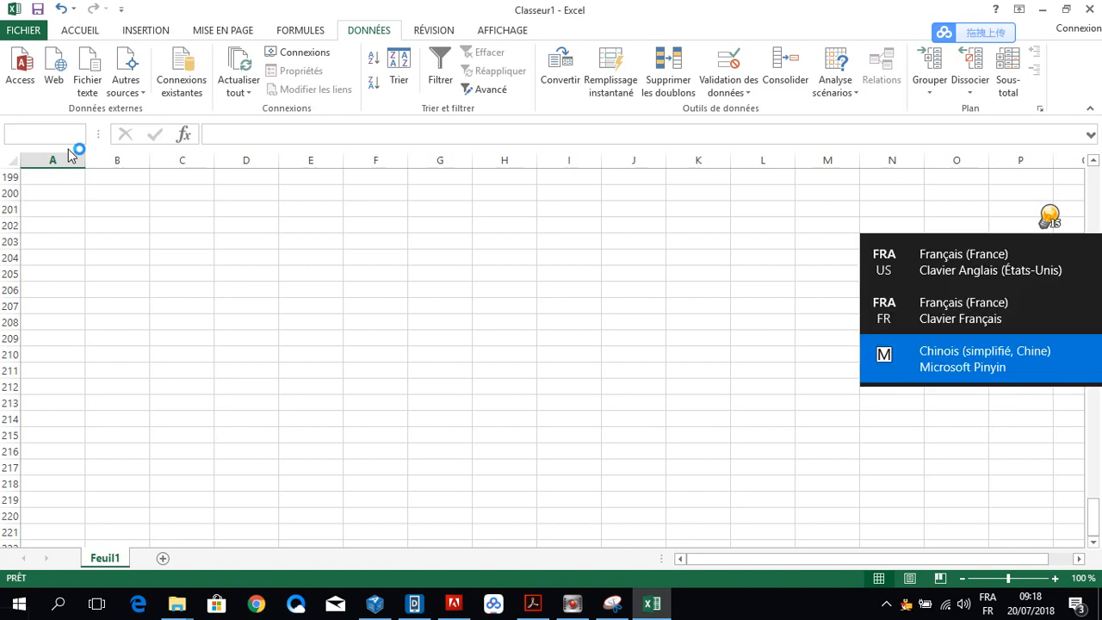
text(85)
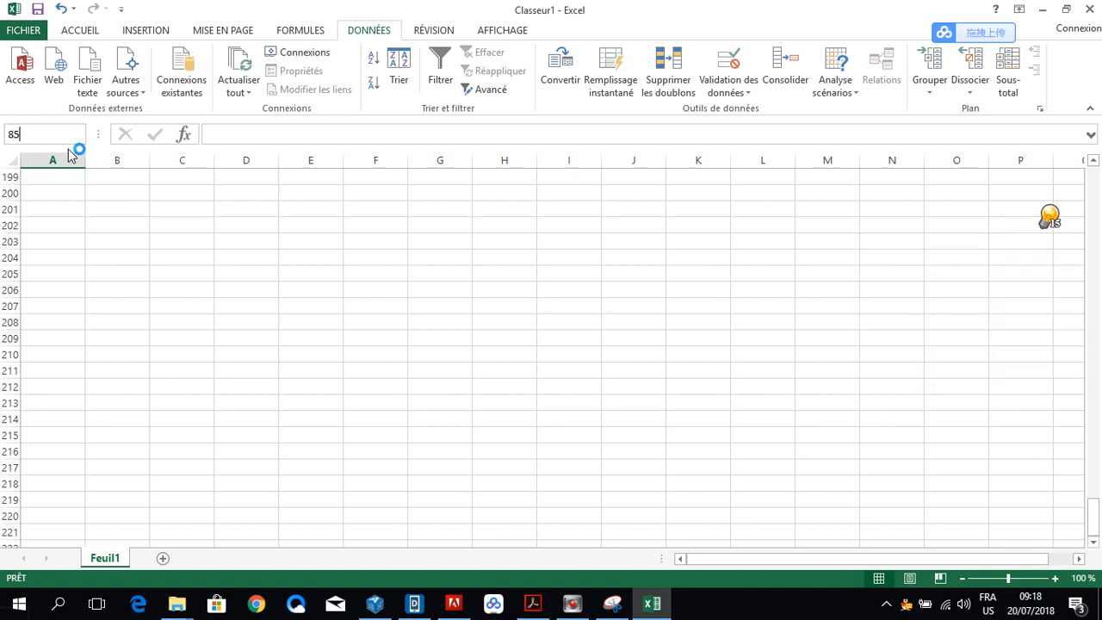
text(45)
key(Return)
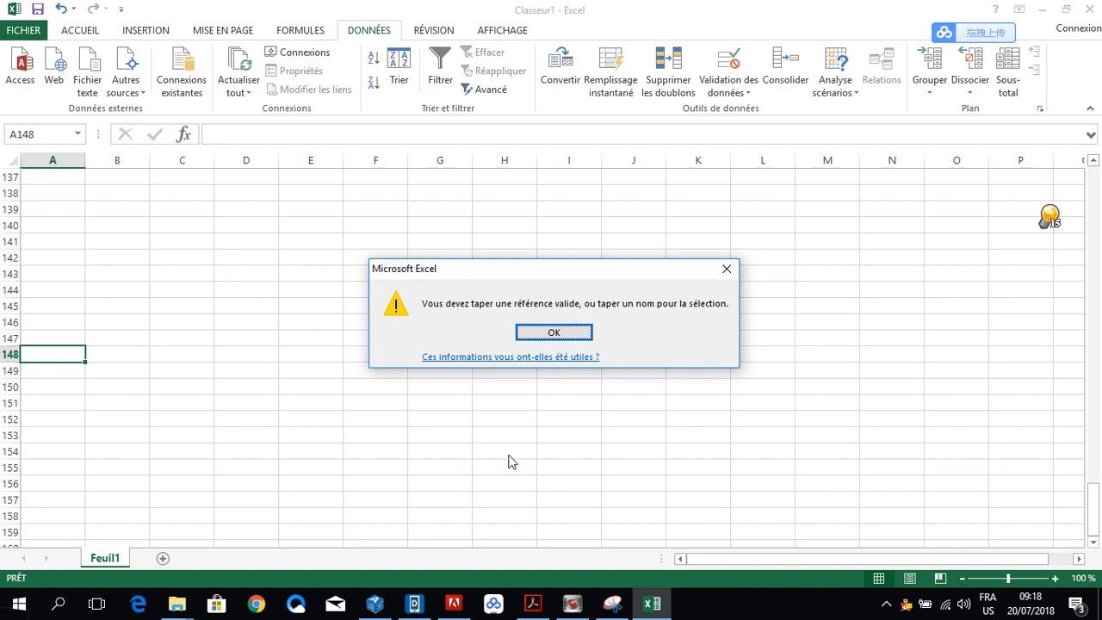
click(583, 335)
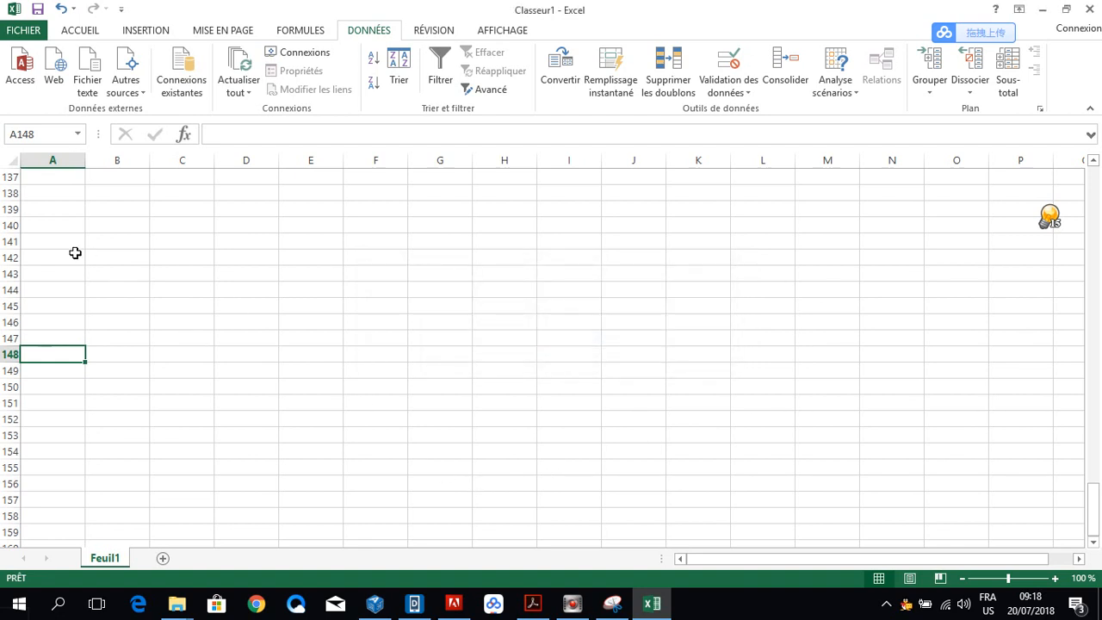
Step: Go to cell A8678, try to enter the duplicate word "papa" there, and dismiss the alert
click(45, 134)
text(a85)
key(BackSpace)
text(678)
key(Return)
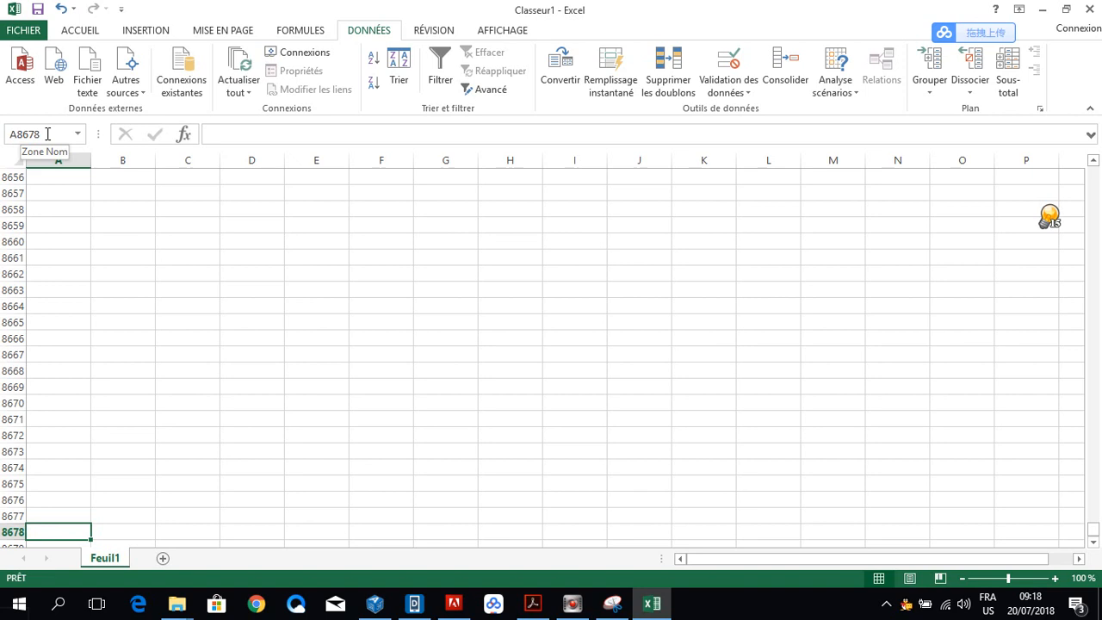
text(p)
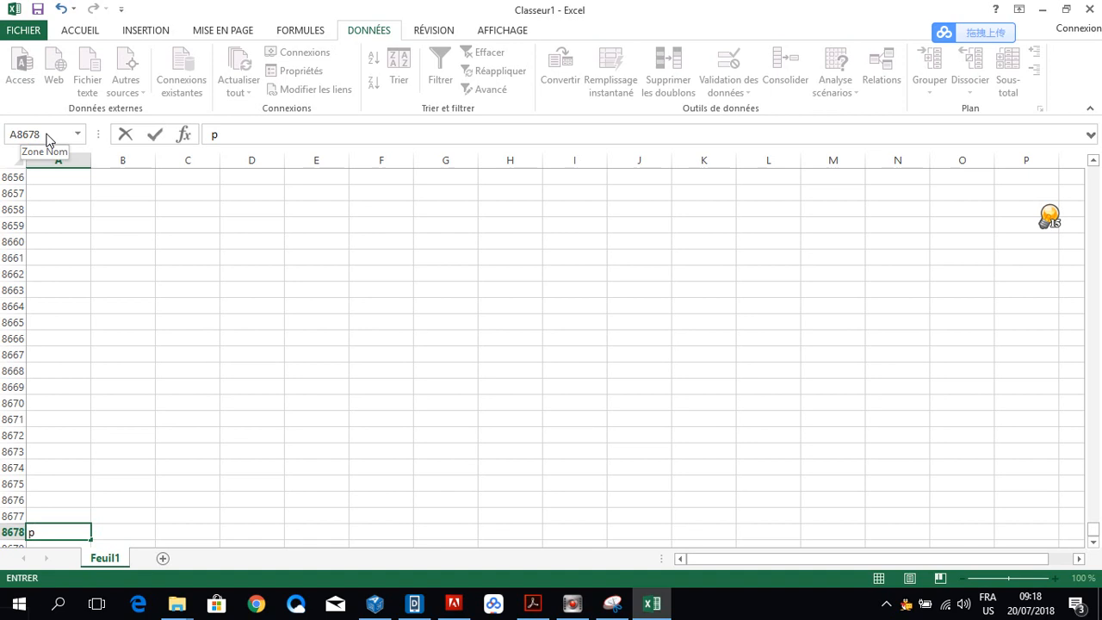
text(qpq\\\\)
key(BackSpace)
key(BackSpace)
key(BackSpace)
key(BackSpace)
key(BackSpace)
key(BackSpace)
key(BackSpace)
text(apa)
key(Return)
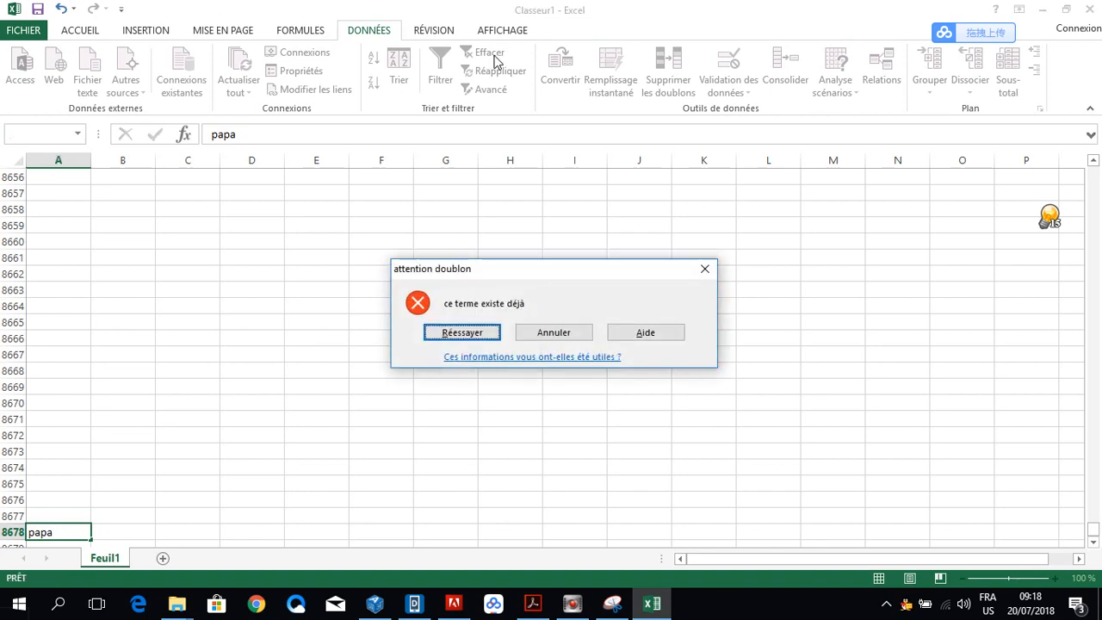
click(706, 270)
scroll(40, 344, up, 20)
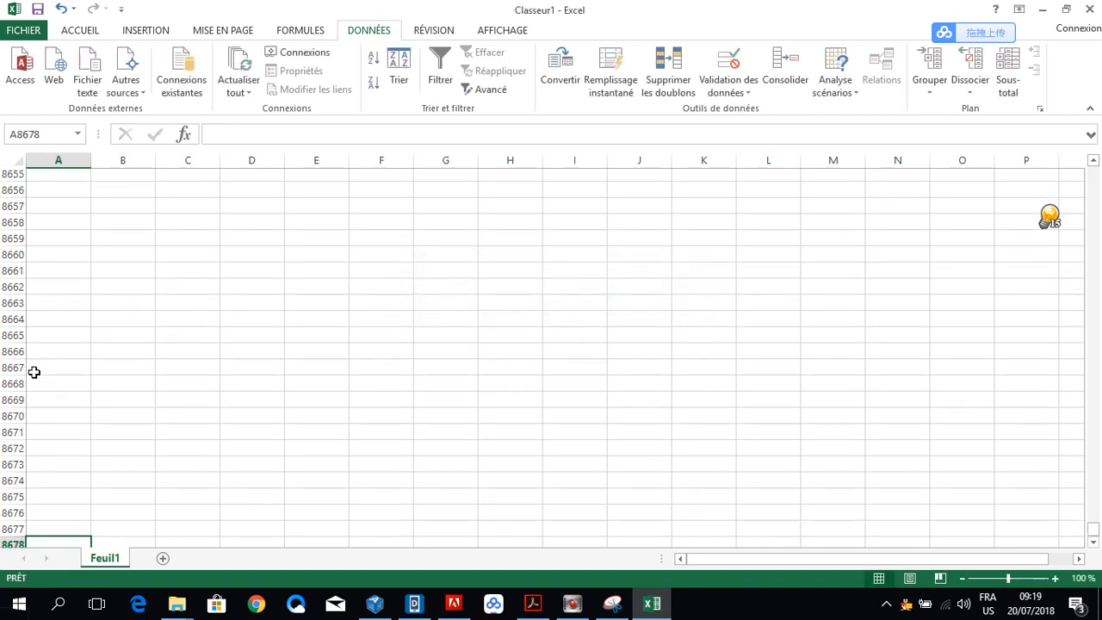
scroll(53, 330, up, 20)
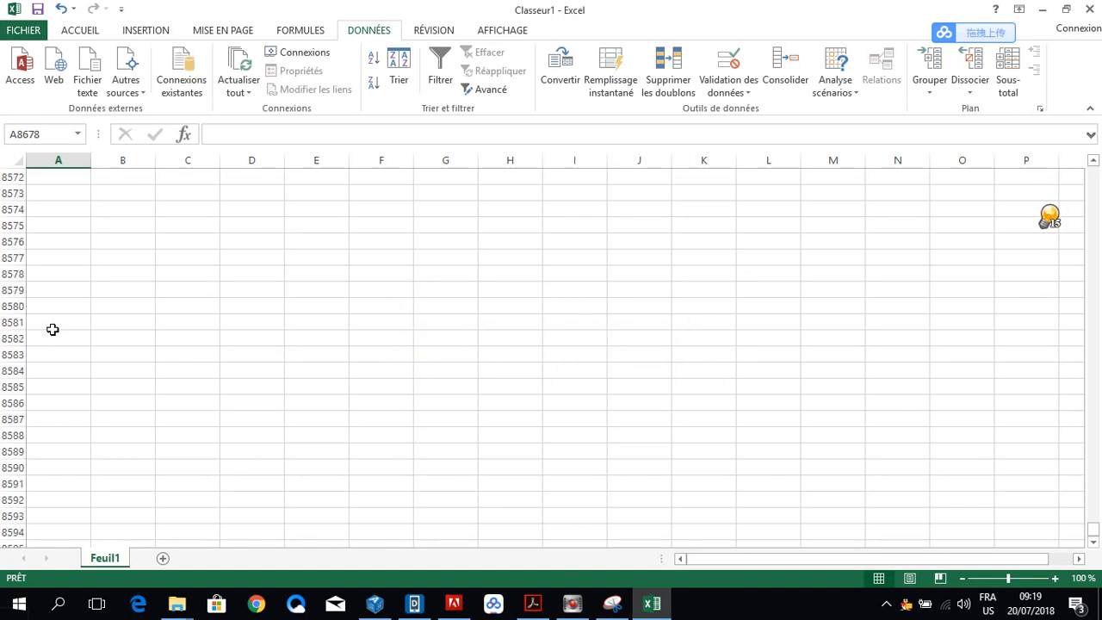